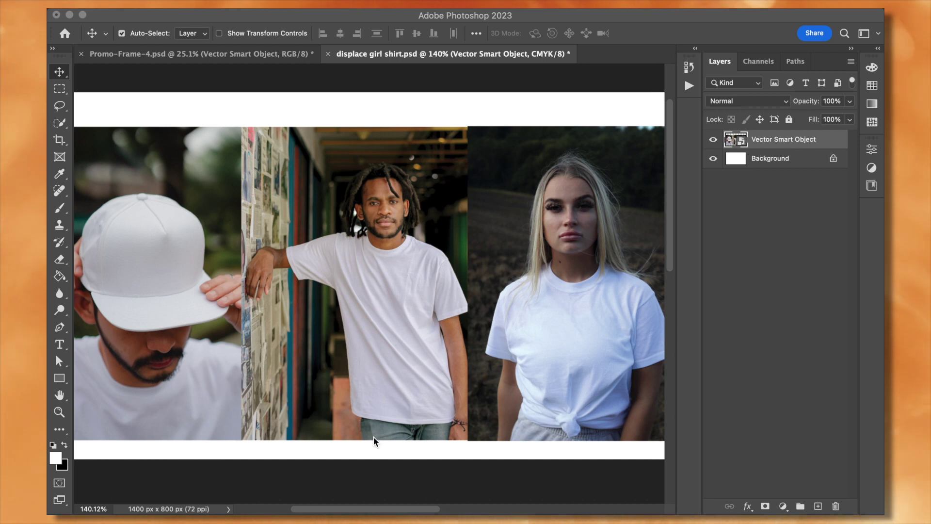
Copy the red REMY-D logo from ELEVATE LOGOS.ai in Illustrator and paste it into the Photoshop shirt document as a Smart Object
mouse_move(517, 514)
left_click(615, 492)
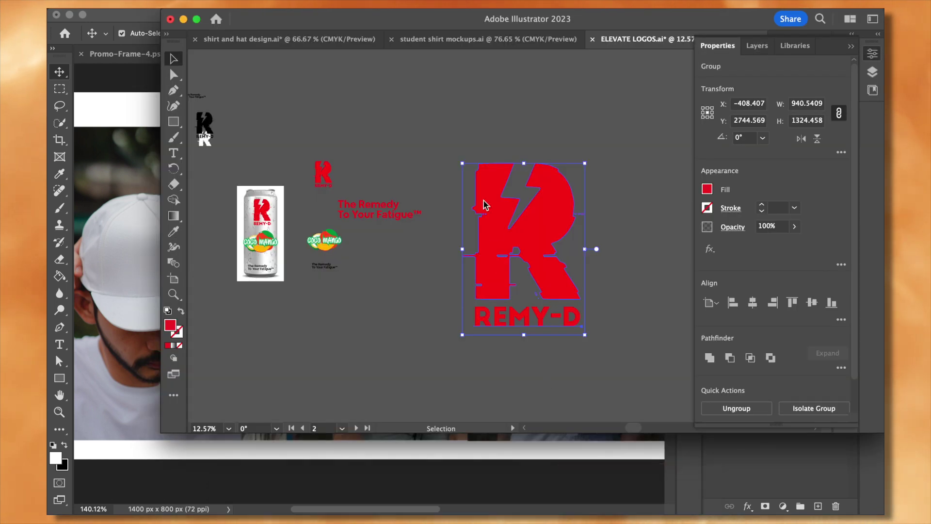
left_click(500, 251)
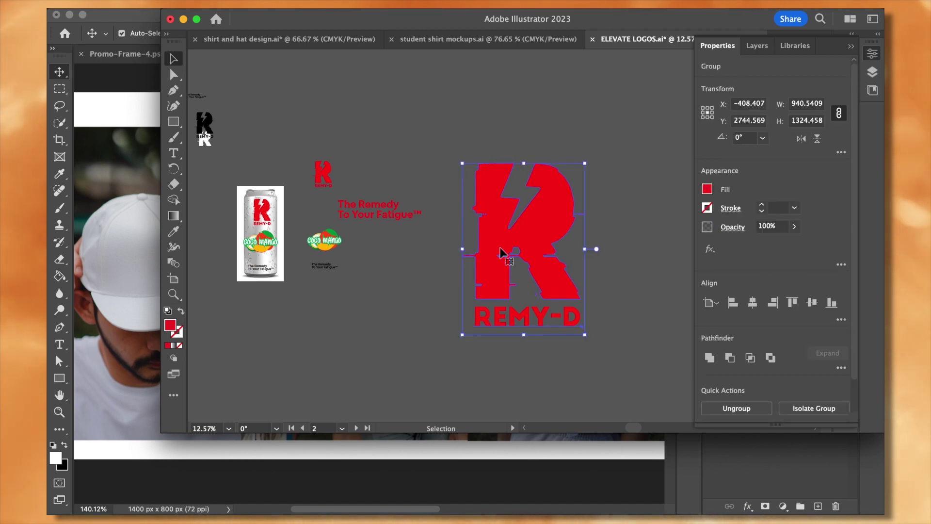
left_click(113, 116)
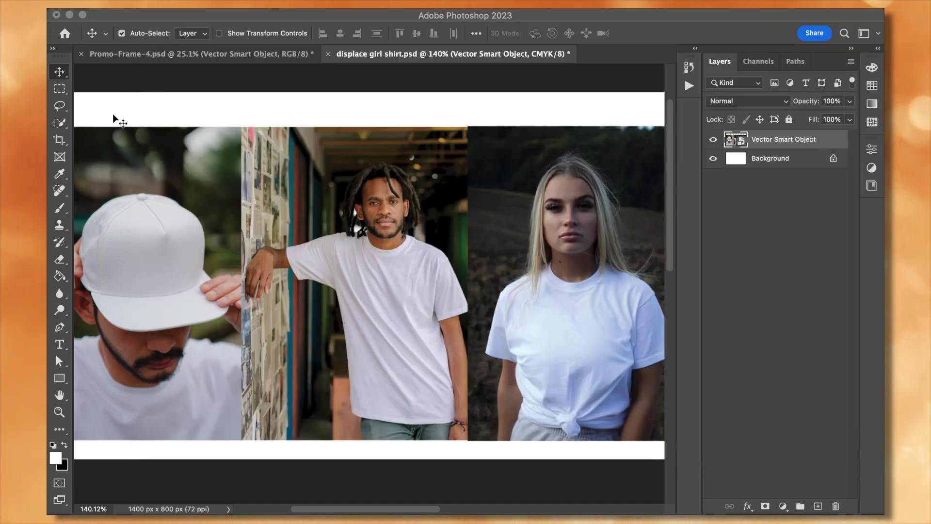
key("super+v")
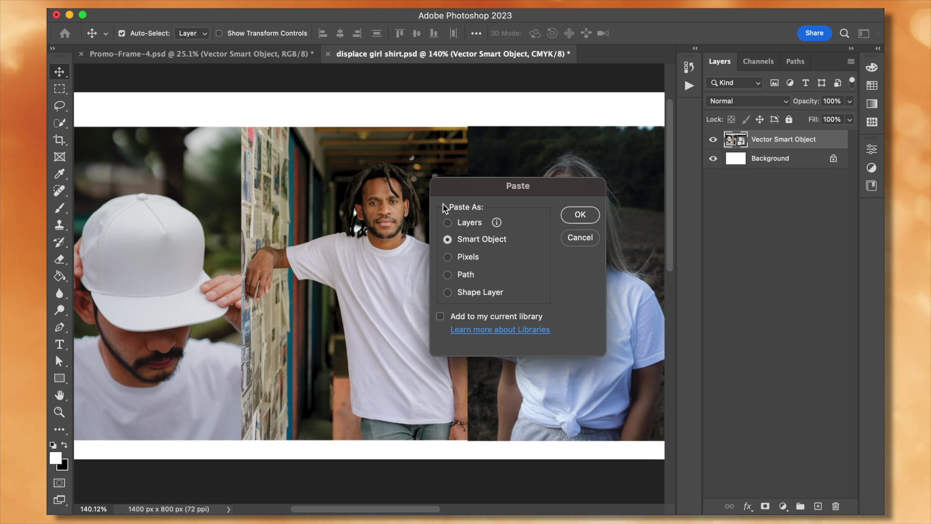
left_click(580, 214)
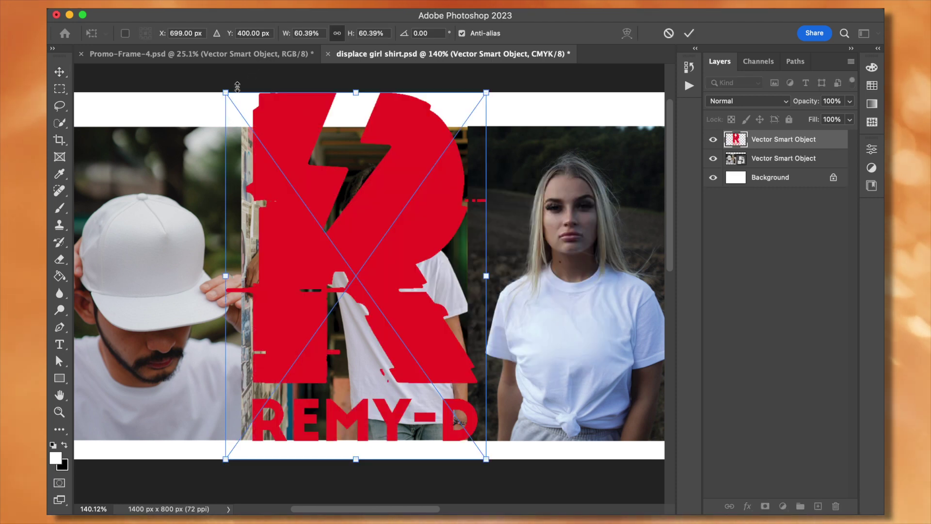
Scale the pasted logo proportionally to about 11.8% and place it on the front of the white cap
left_click_drag(228, 94, 185, 259)
scroll(185, 259, "up", 1)
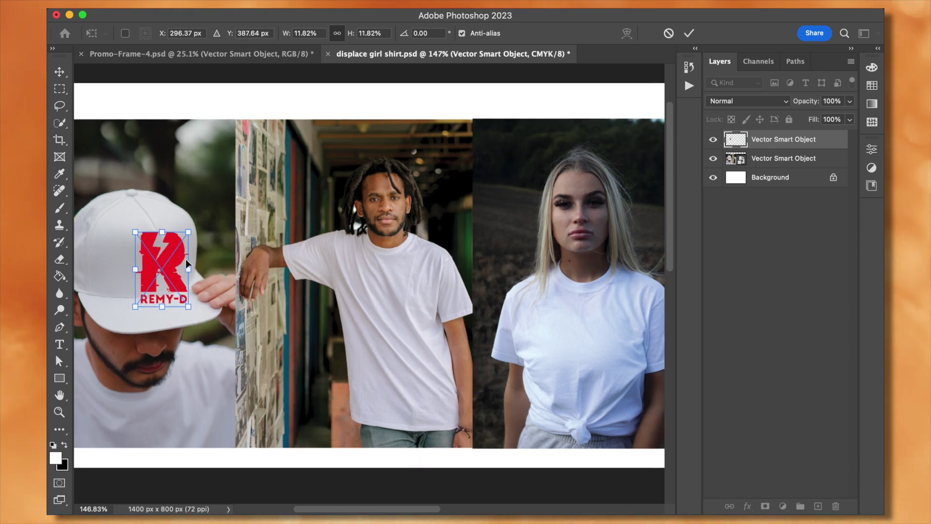
scroll(185, 259, "up", 2)
scroll(185, 259, "left", 3)
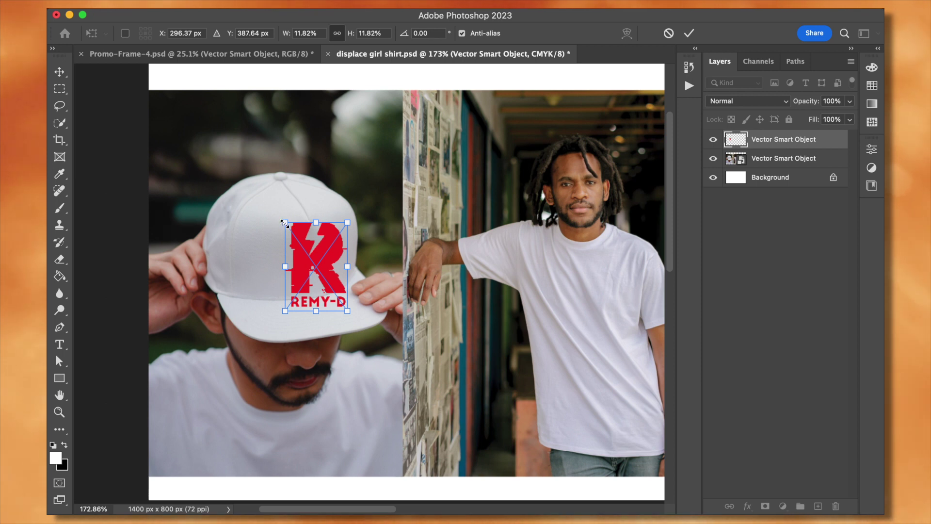
mouse_move(284, 222)
left_mouse_down()
mouse_move(296, 265)
mouse_move(285, 221)
left_mouse_up()
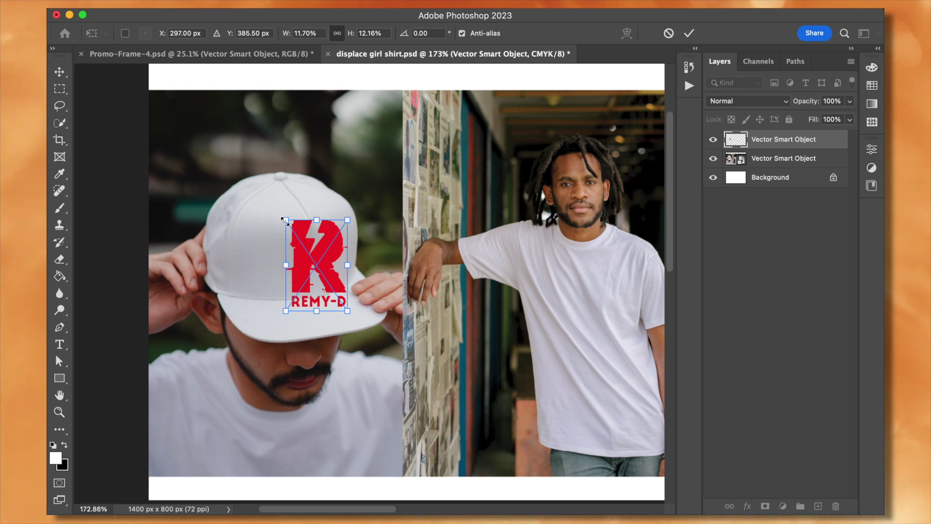
key("super+z")
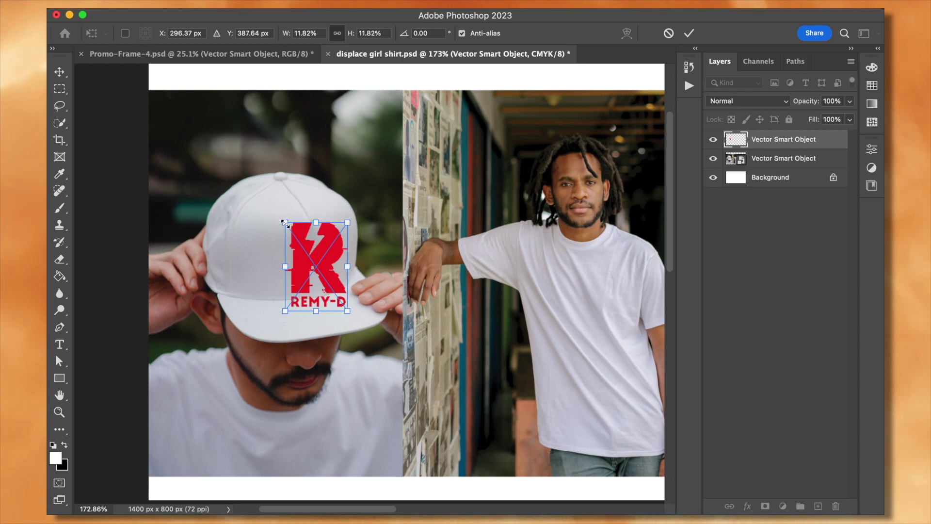
left_click_drag(285, 223, 311, 253)
key("super+z")
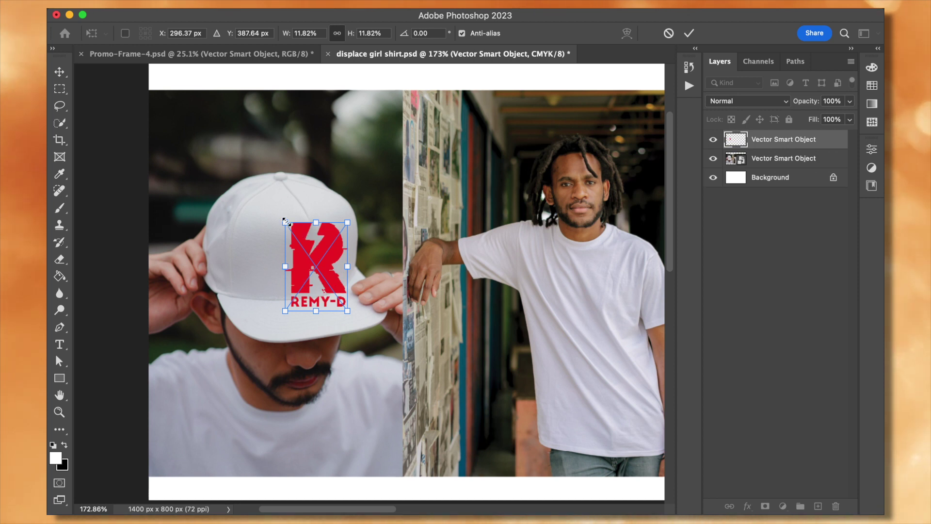
Scale the logo down to about 8.8% and position it on the cap's front panel below the seam, just above the brim
left_click_drag(286, 221, 300, 246)
key("super+equal")
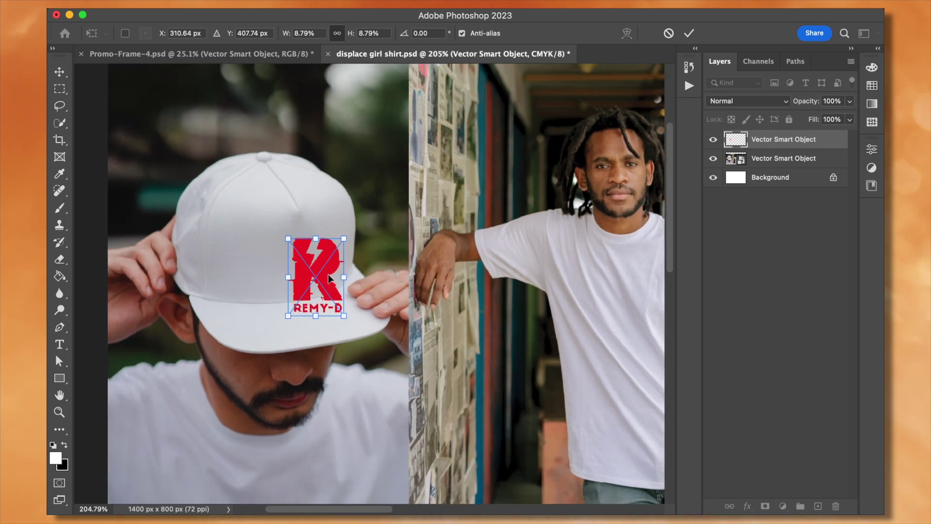
scroll(275, 228, "up", 5)
left_click_drag(458, 390, 400, 300)
scroll(400, 304, "down", 3)
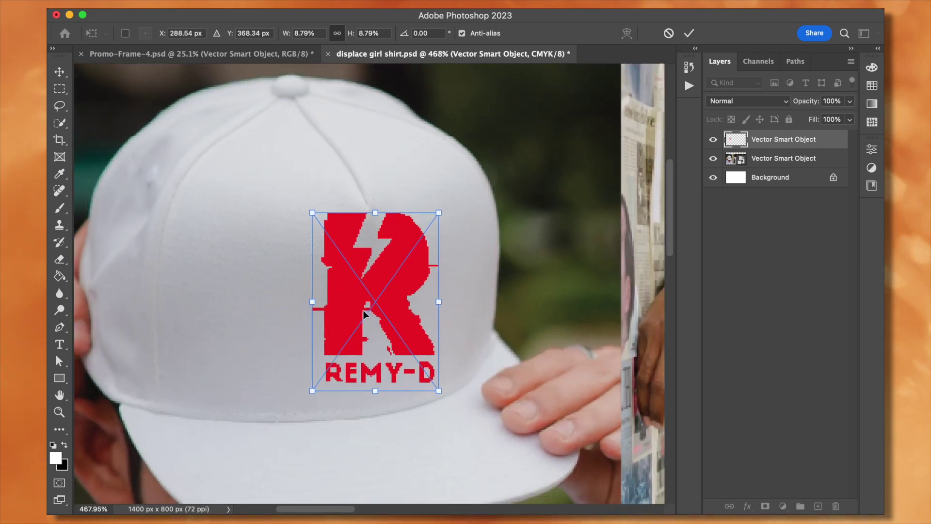
scroll(363, 310, "down", 1)
scroll(357, 294, "down", 2)
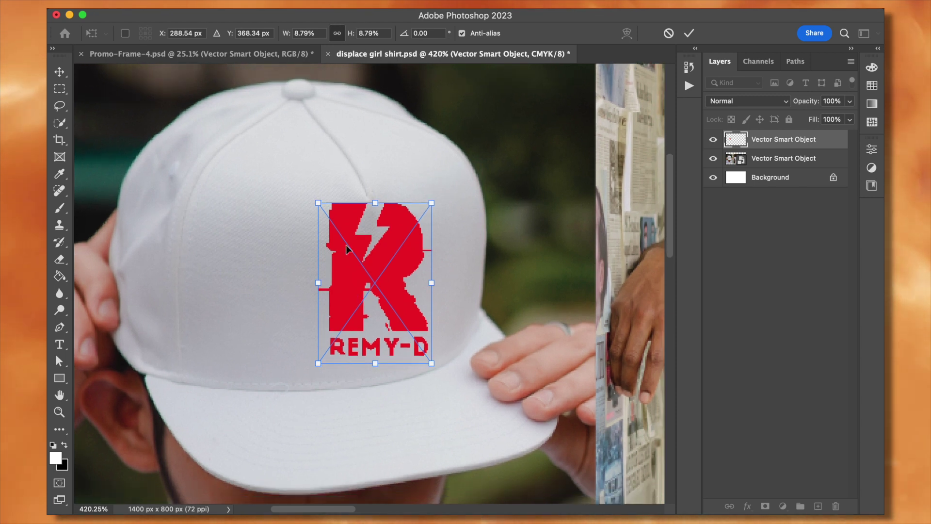
scroll(402, 366, "down", 5)
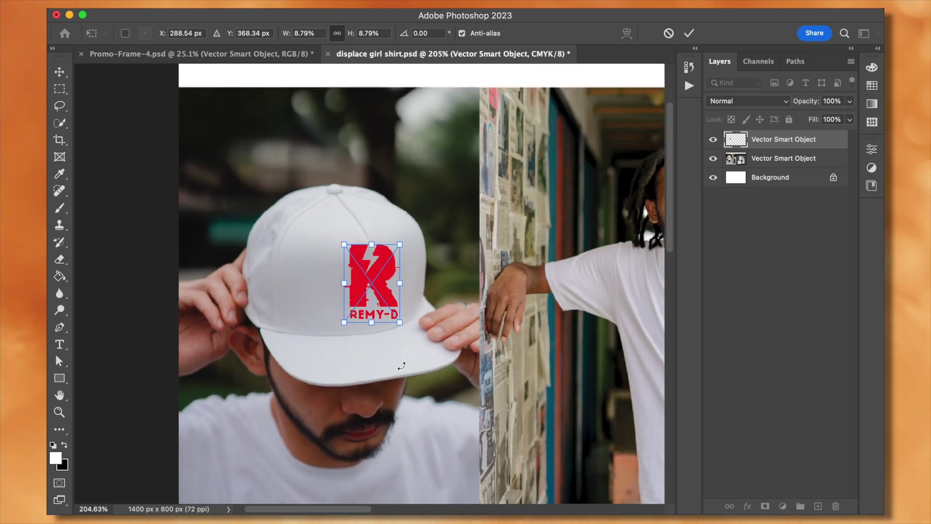
scroll(388, 281, "up", 5)
left_click_drag(388, 283, 410, 316)
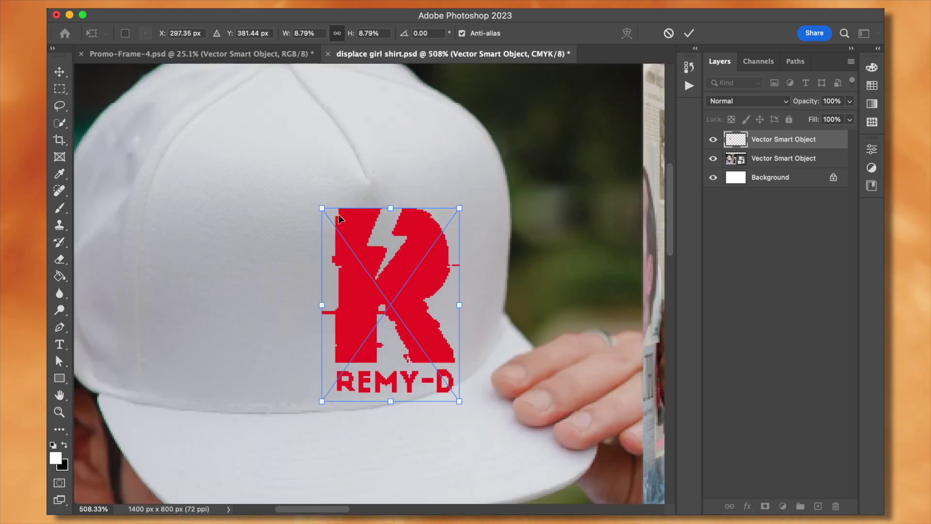
Shrink the logo to about 5.8%, centre it beneath the cap's seam, rotate it to about -12° and apply the transform
left_click_drag(321, 209, 368, 272)
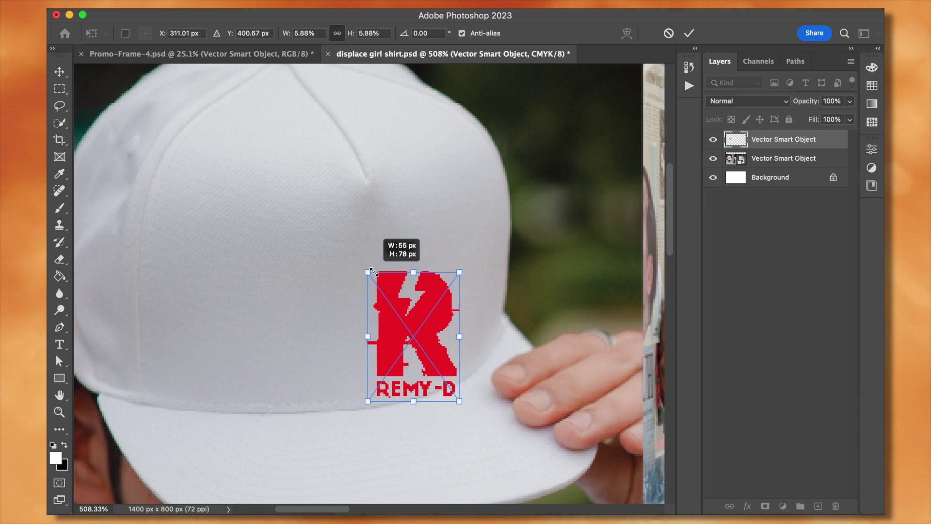
left_click_drag(425, 327, 407, 283)
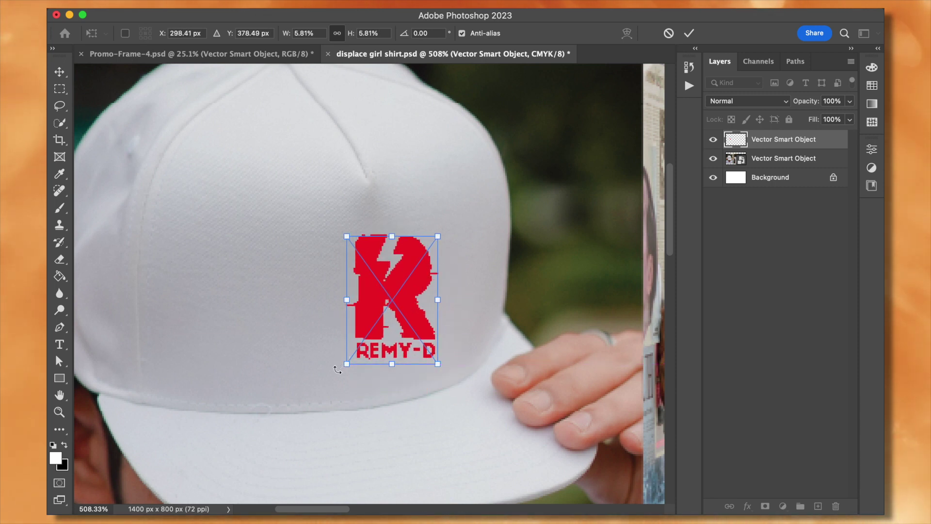
left_click_drag(339, 365, 342, 391)
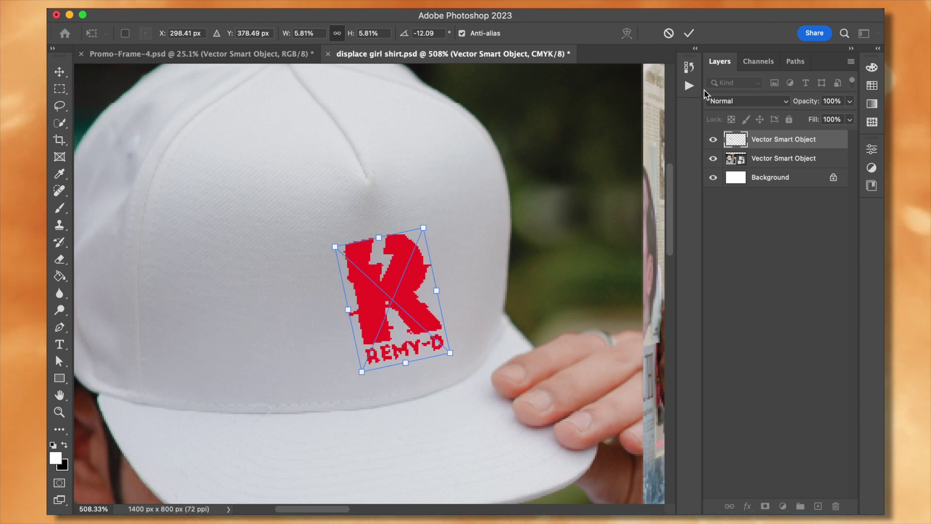
left_click(690, 35)
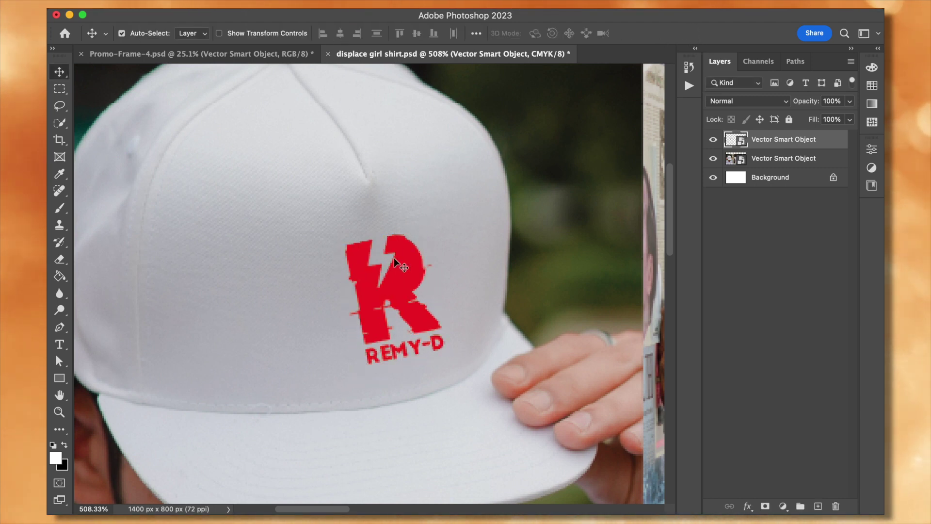
Nudge the logo about 3 px right and 5 px down, closer to the cap's brim
key("super+minus")
key("super+minus")
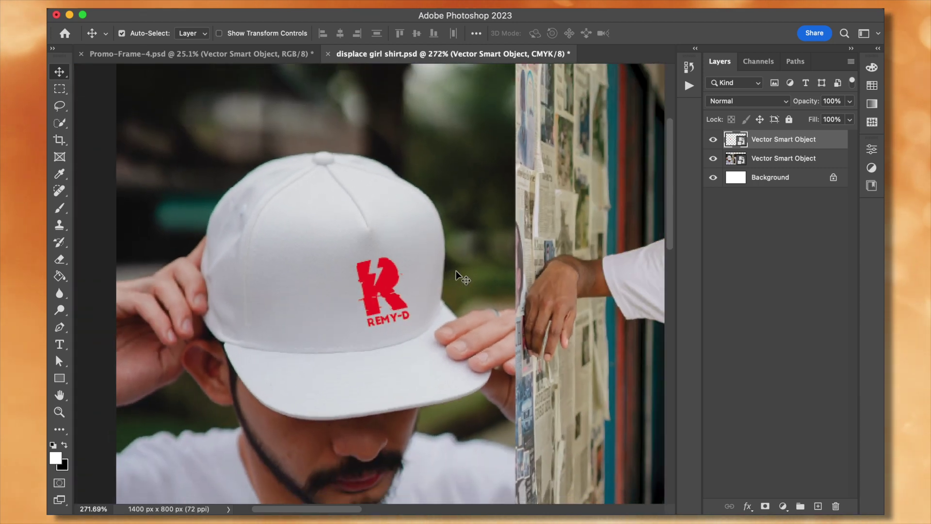
scroll(458, 277, "down", 3)
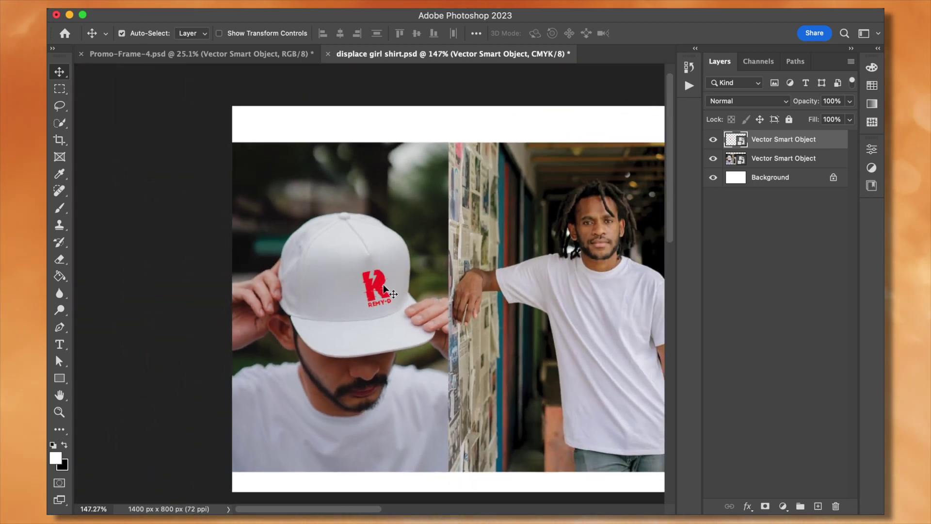
left_click_drag(381, 289, 382, 294)
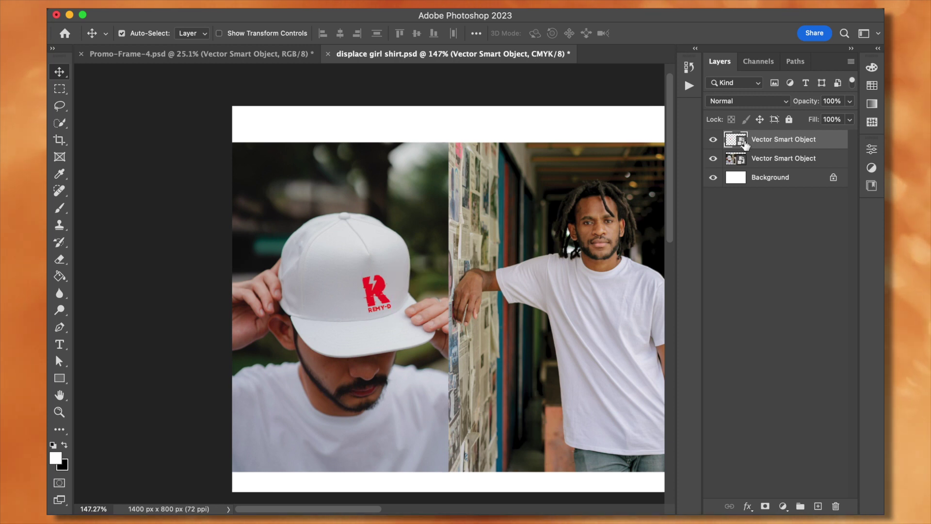
Set the blend mode of the logo layer to Multiply
left_click(785, 101)
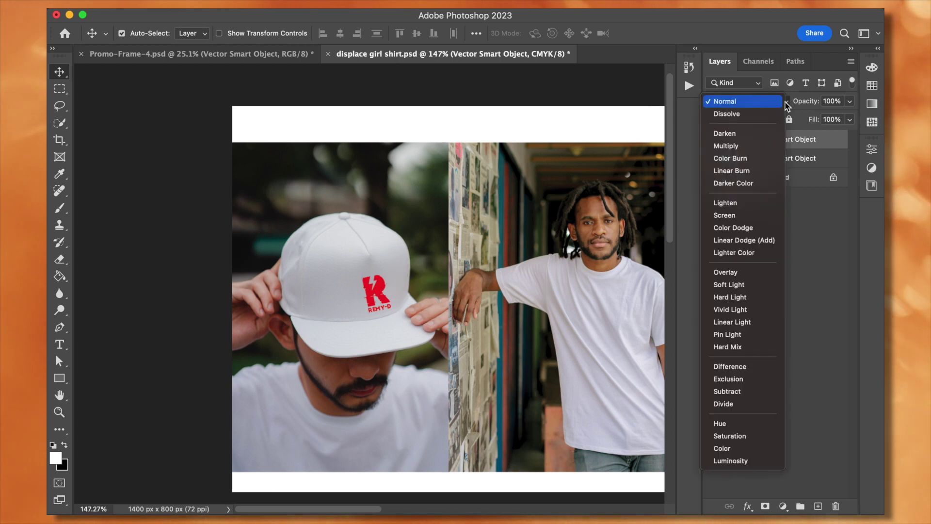
left_click(348, 284)
scroll(358, 292, "up", 5)
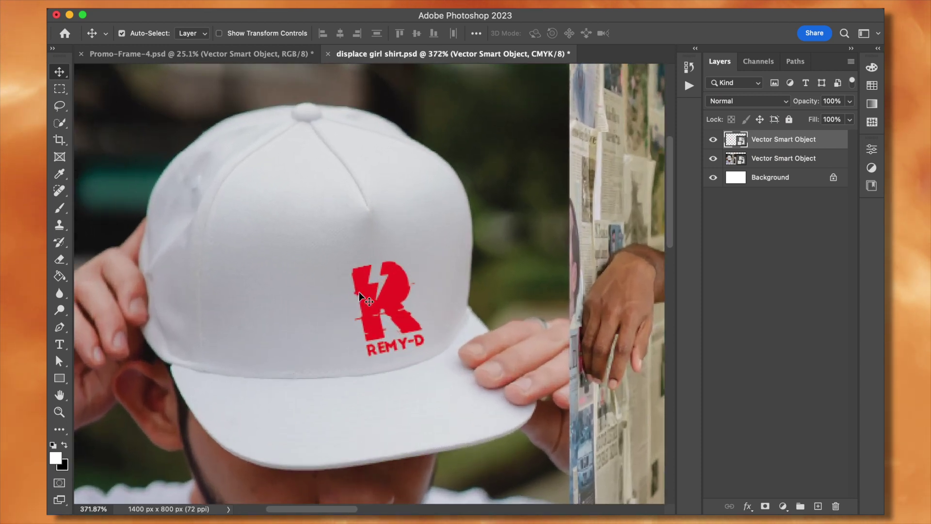
scroll(359, 291, "down", 4)
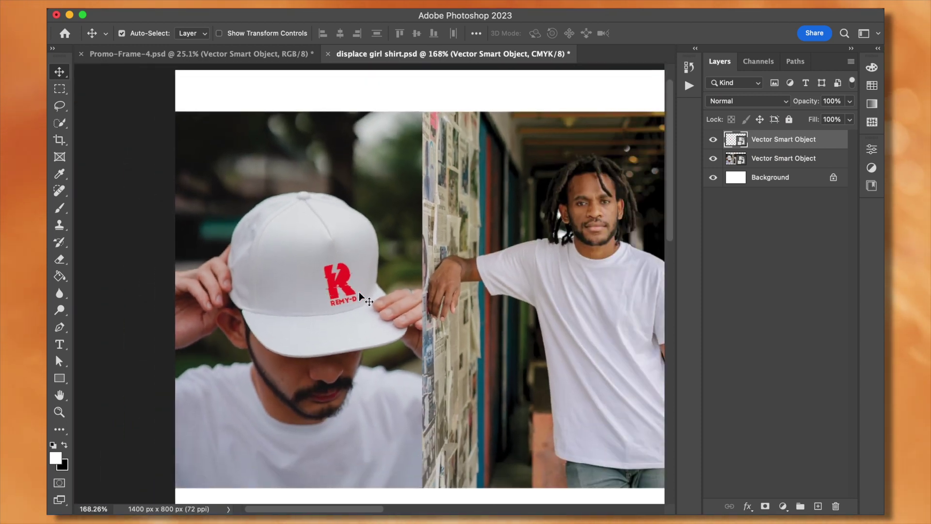
scroll(235, 266, "up", 5)
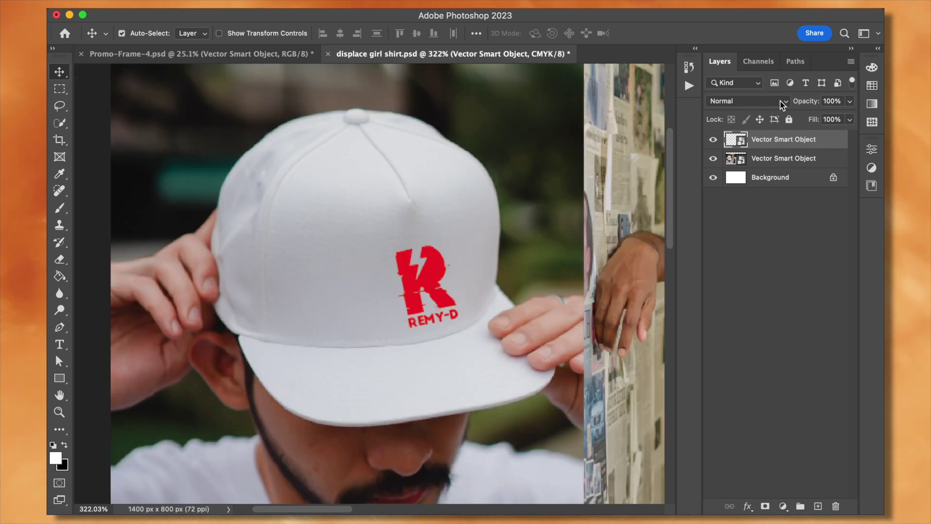
left_click(780, 100)
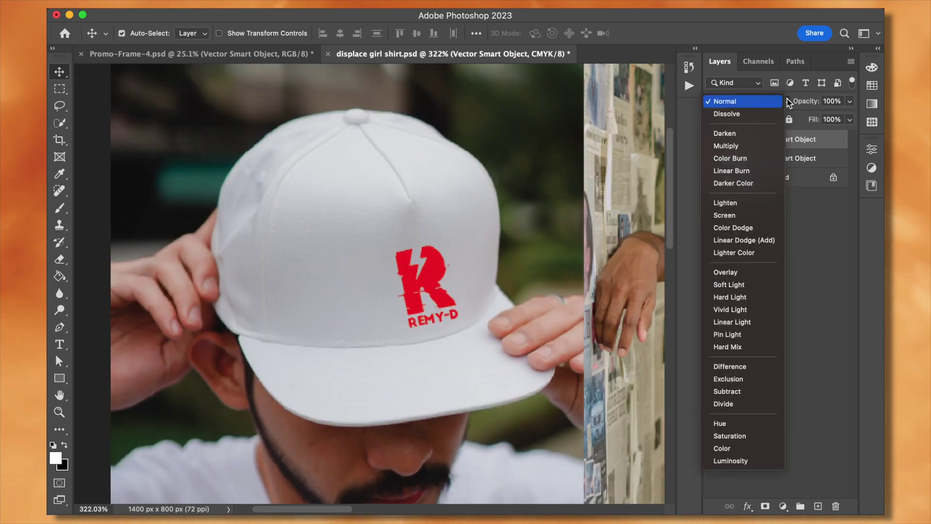
left_click(732, 146)
left_click_drag(391, 255, 397, 246)
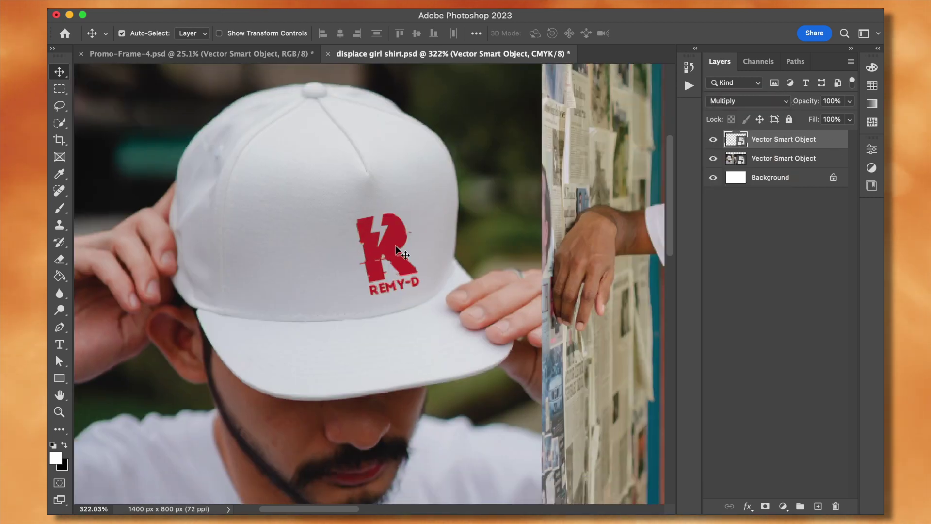
key("ctrl+t")
scroll(395, 246, "up", 3)
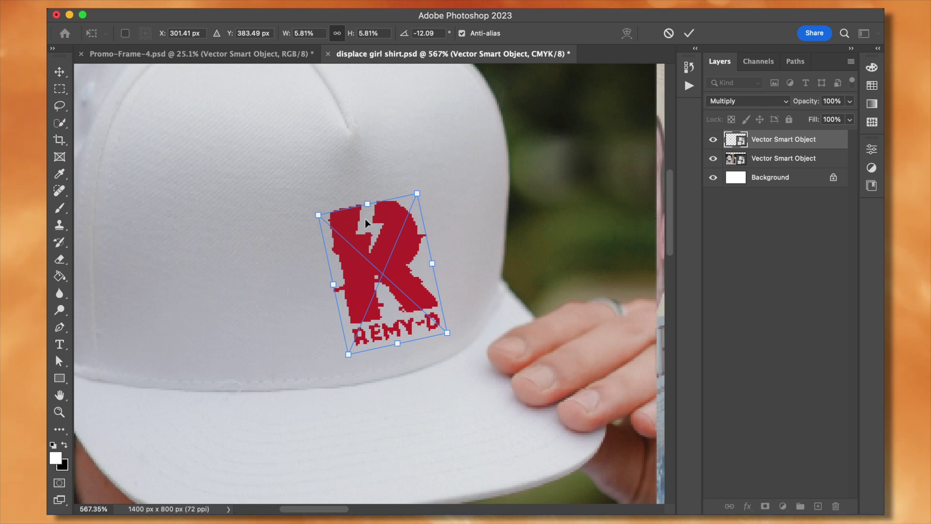
right_click(383, 248)
left_click(464, 190)
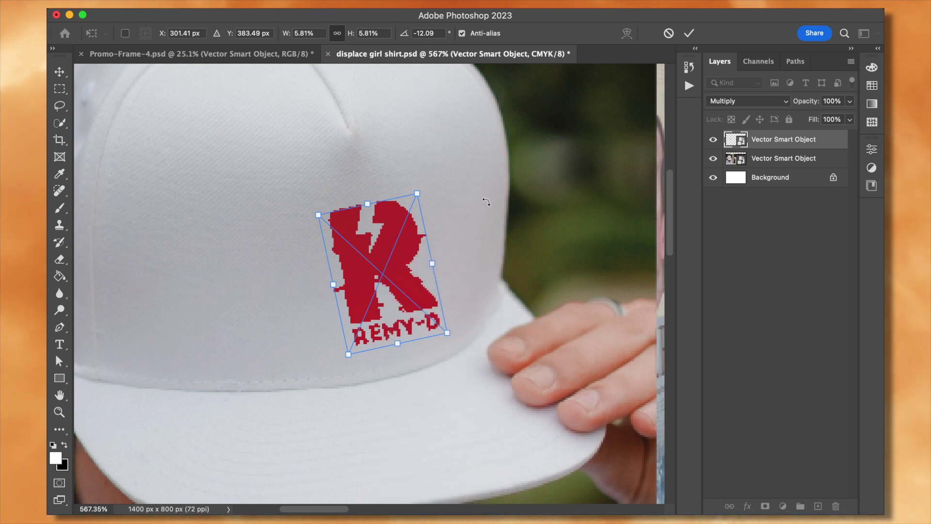
key("Return")
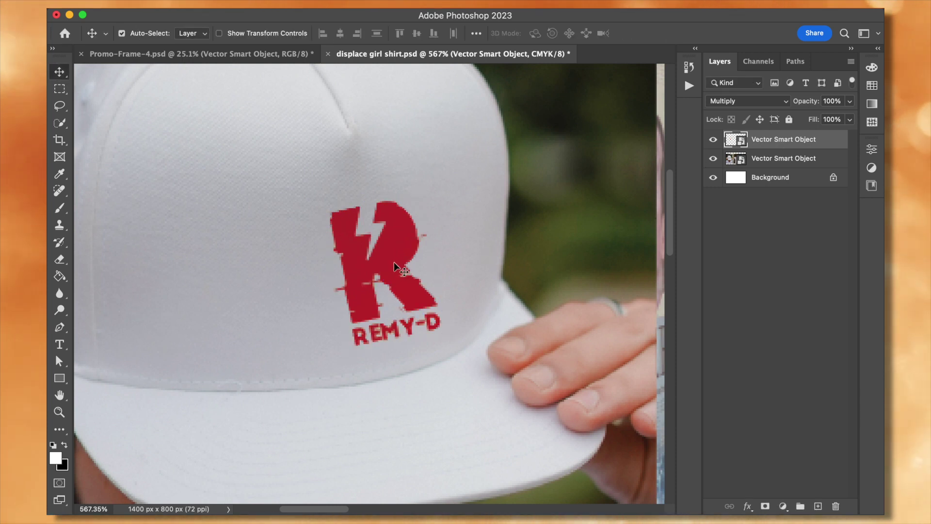
Convert the logo layer to a Smart Object and apply a Perspective transform that slightly shortens the logo's right edge
right_click(800, 143)
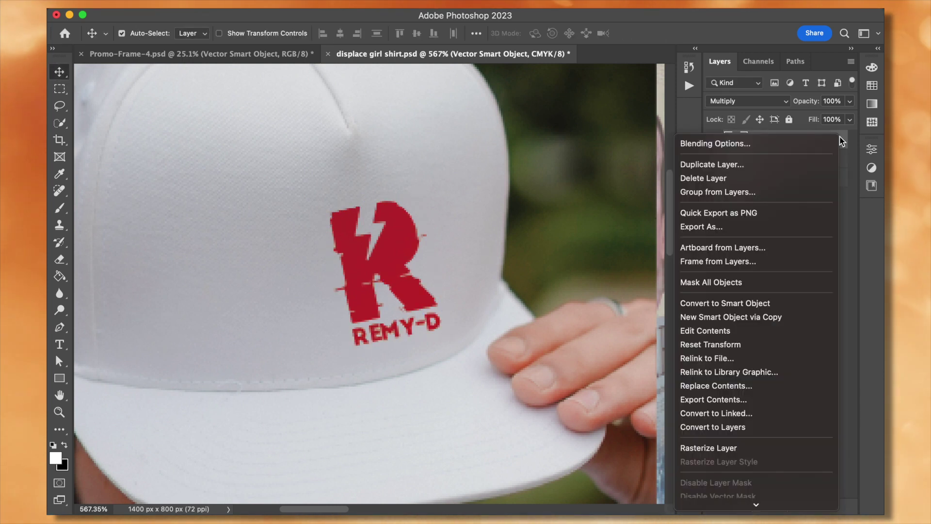
left_click(749, 303)
key("ctrl+t")
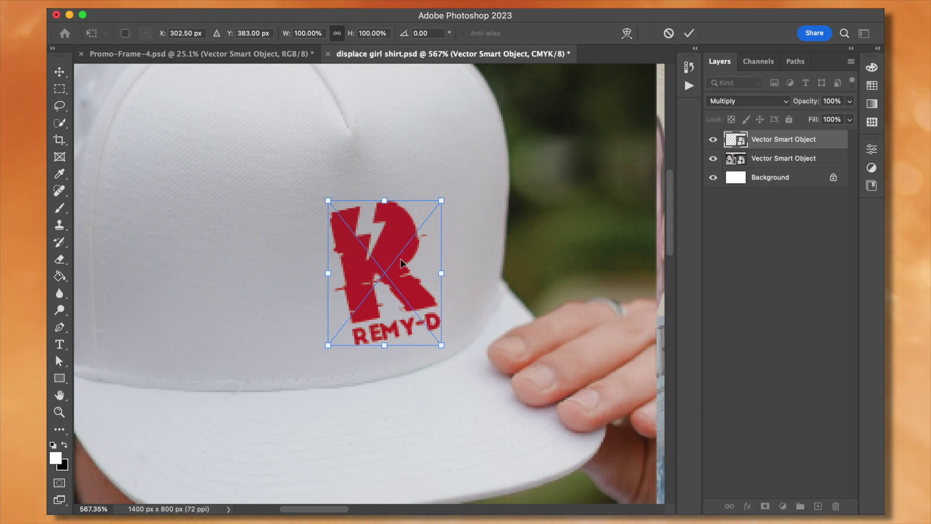
right_click(401, 263)
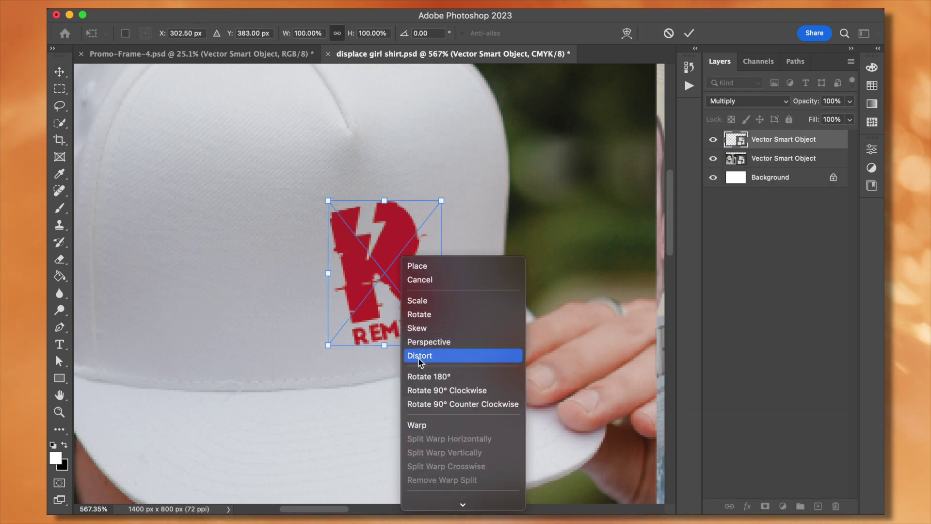
left_click(438, 342)
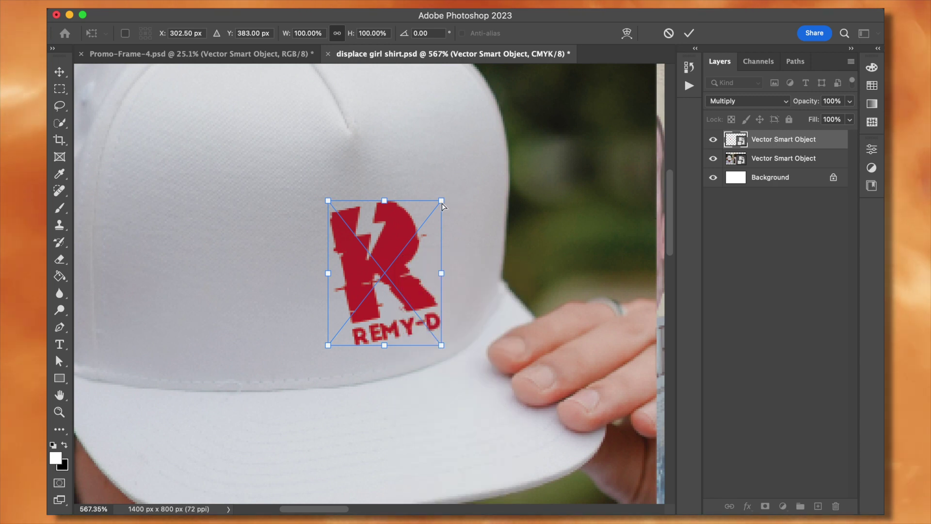
left_click_drag(441, 203, 444, 209)
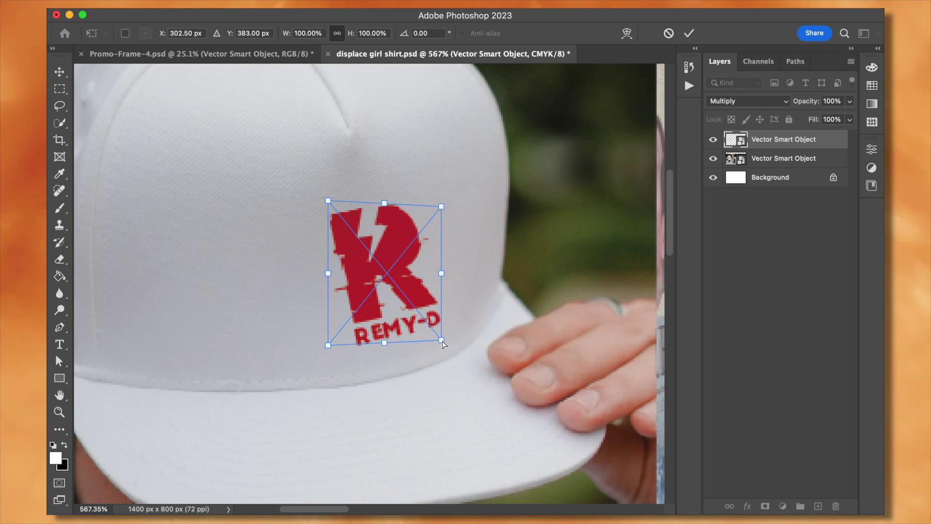
left_click_drag(442, 340, 442, 336)
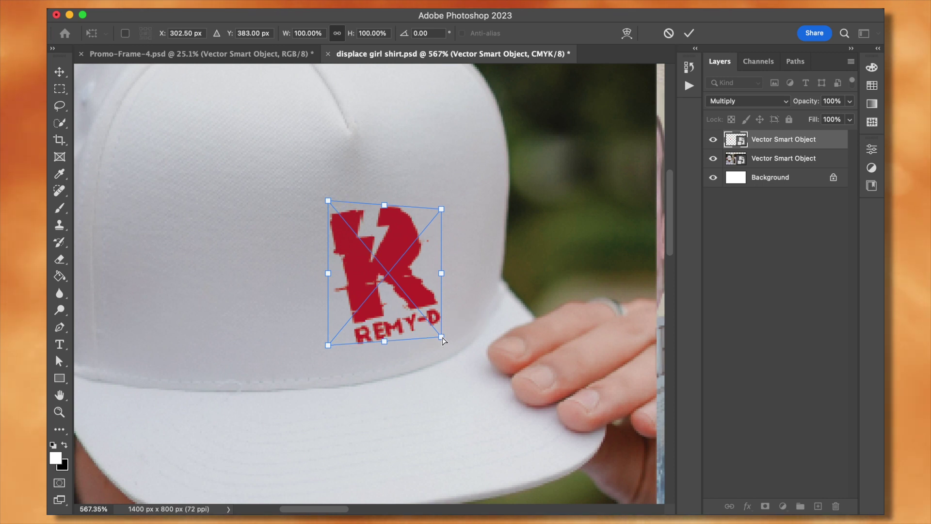
left_click(690, 32)
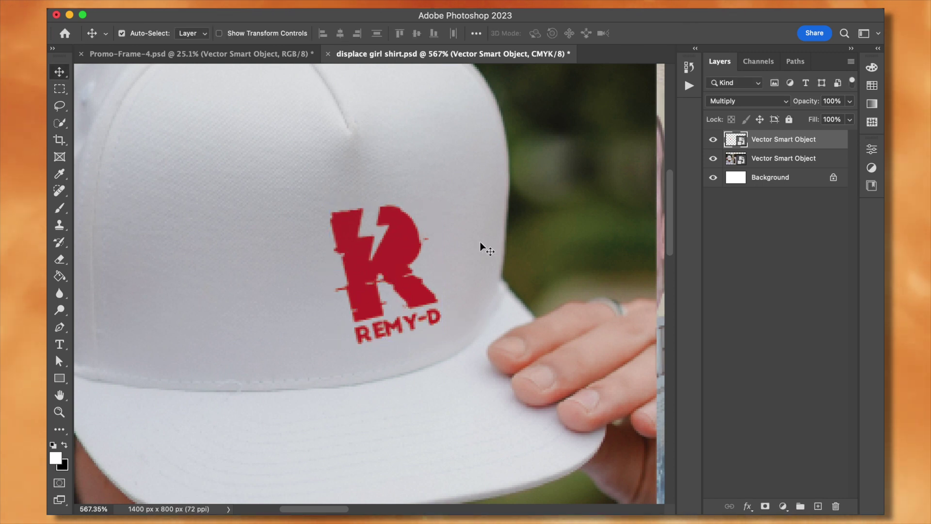
Examine how the logo sits on the cap, both close up and within the full mockup photo
scroll(480, 242, "down", 5)
scroll(409, 232, "up", 3)
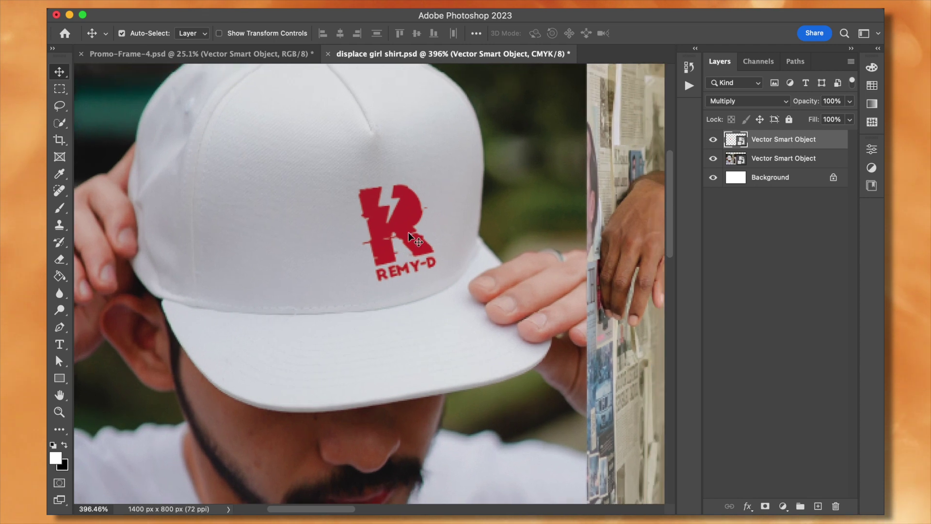
scroll(408, 232, "up", 2)
scroll(408, 232, "right", 1)
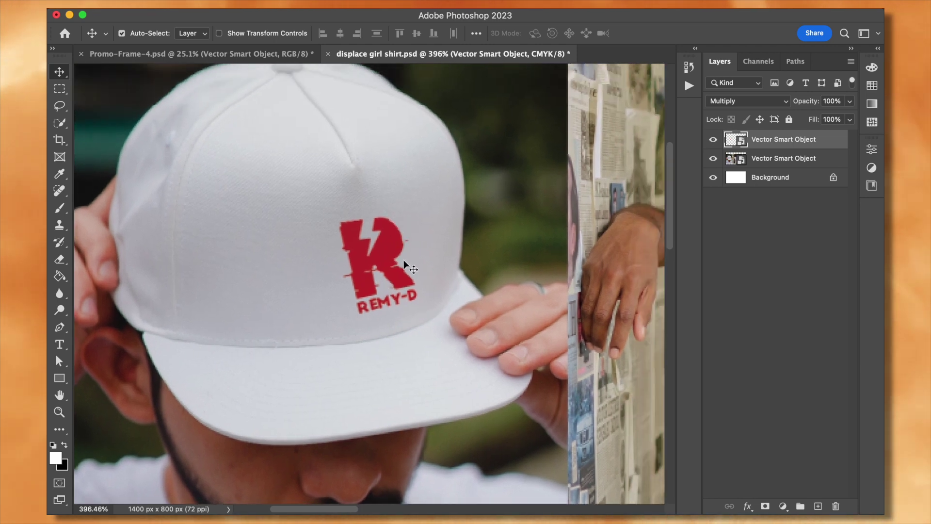
scroll(404, 260, "up", 4)
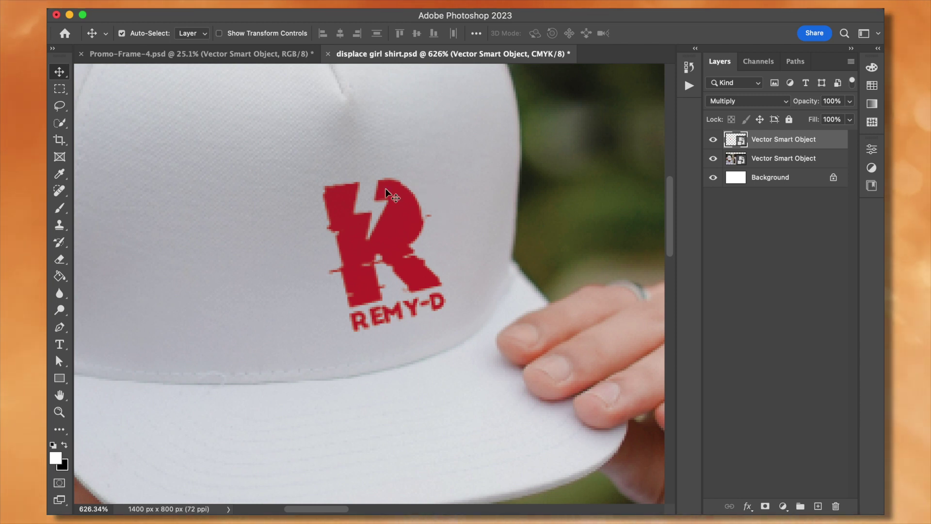
scroll(350, 210, "down", 8)
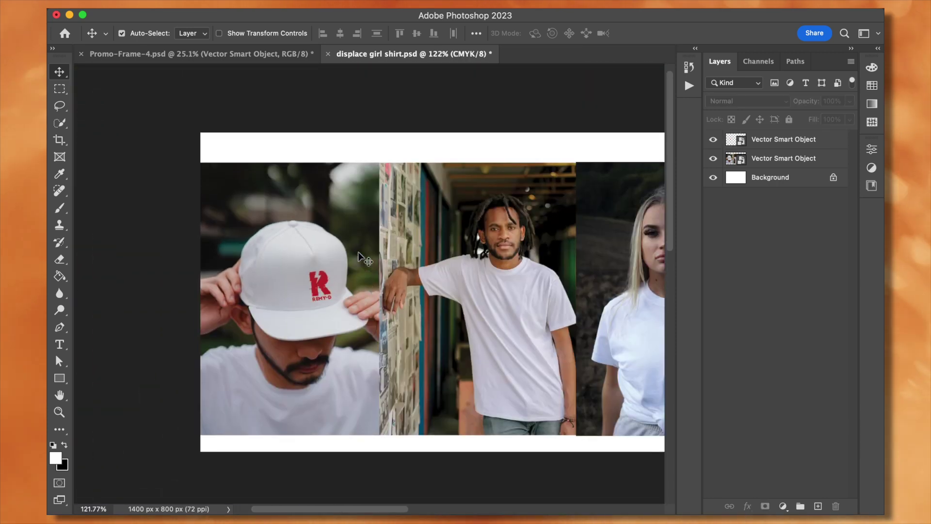
scroll(358, 252, "up", 3)
scroll(281, 294, "down", 2)
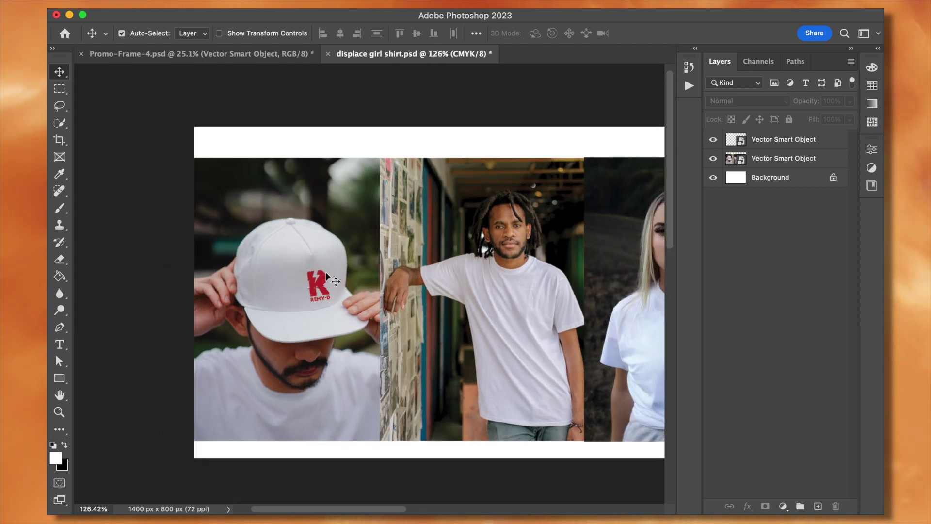
scroll(325, 271, "down", 3)
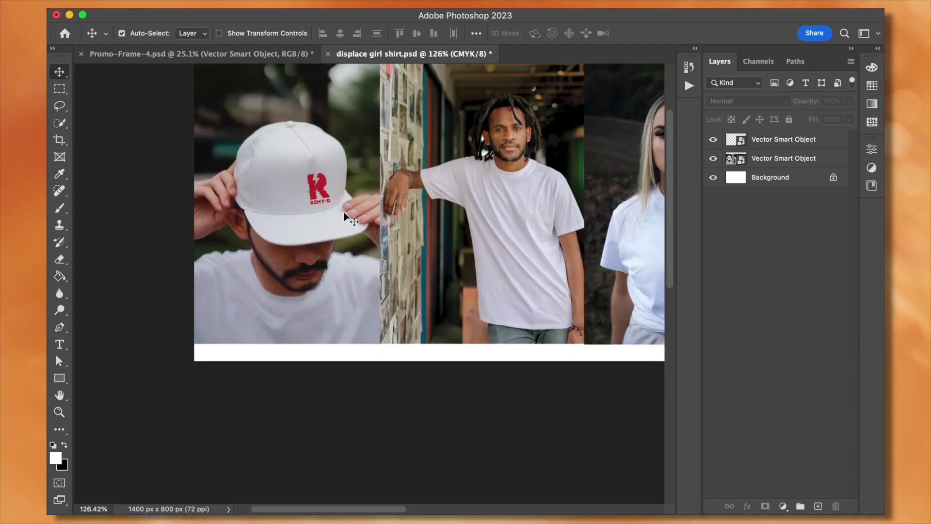
scroll(316, 176, "up", 1)
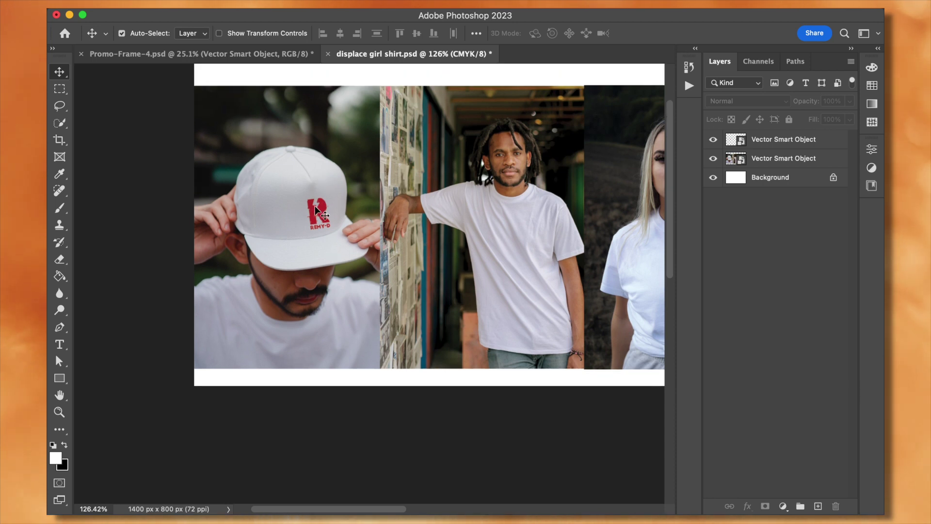
scroll(316, 205, "up", 2)
scroll(318, 212, "down", 3)
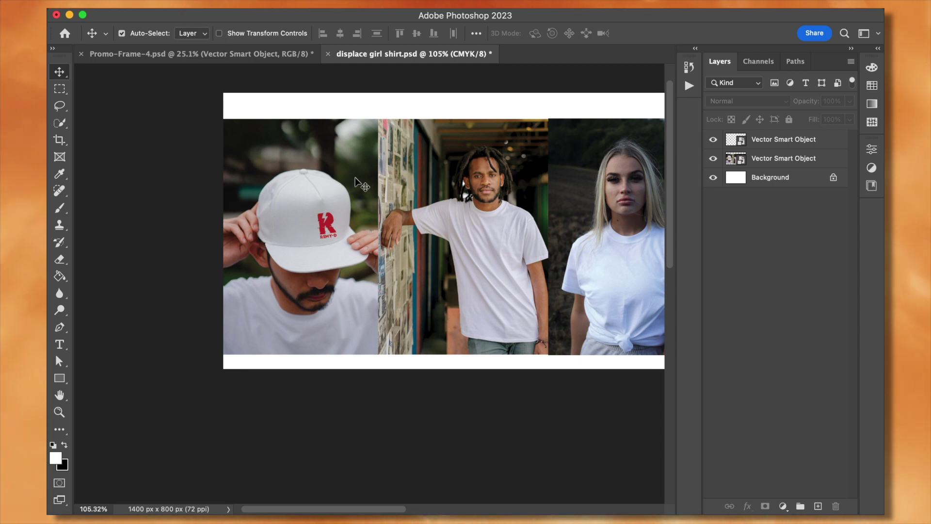
scroll(315, 221, "up", 3)
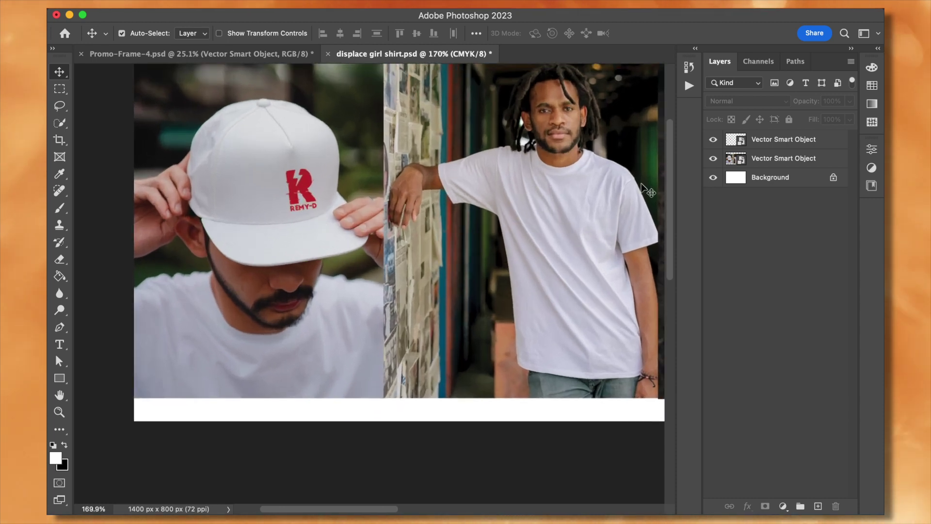
Check the logo Smart Object's Free Transform box and close it without altering the logo
left_click(784, 143)
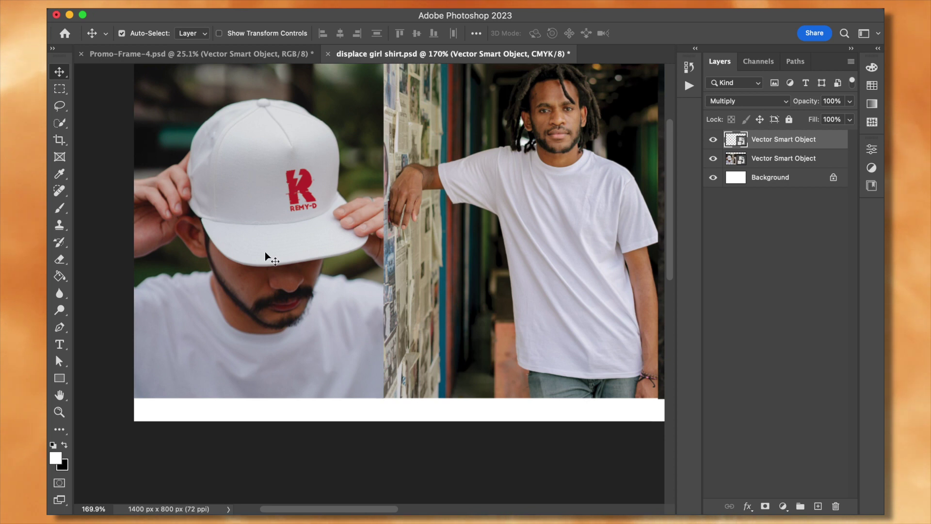
key("super+t")
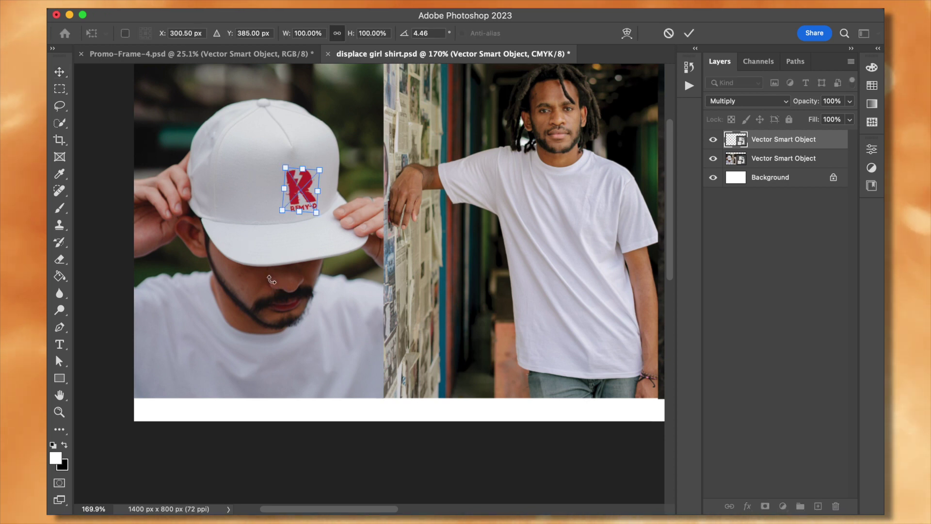
left_click(689, 33)
Draw a gradient-filled rectangle about 192 × 43 px across the cap's brim and the fingers holding it
scroll(251, 220, "up", 3)
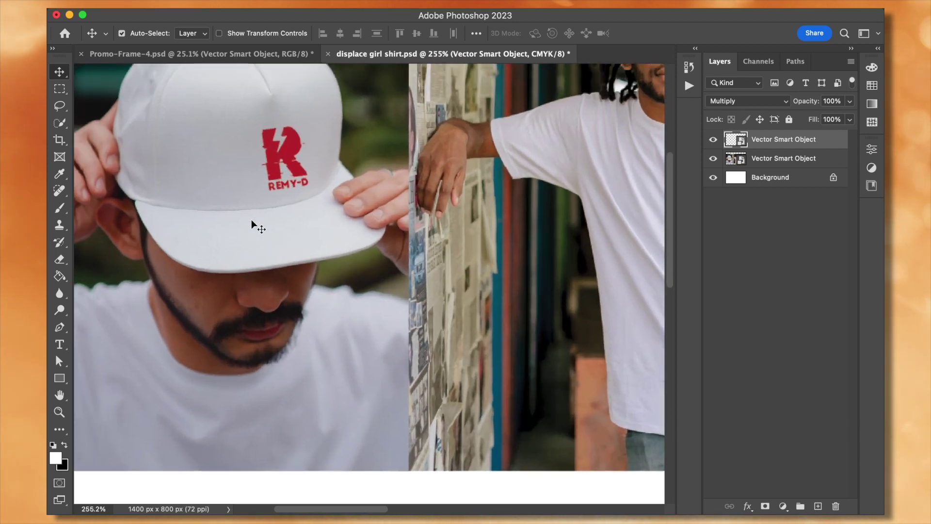
scroll(252, 219, "up", 2)
scroll(252, 219, "left", 2)
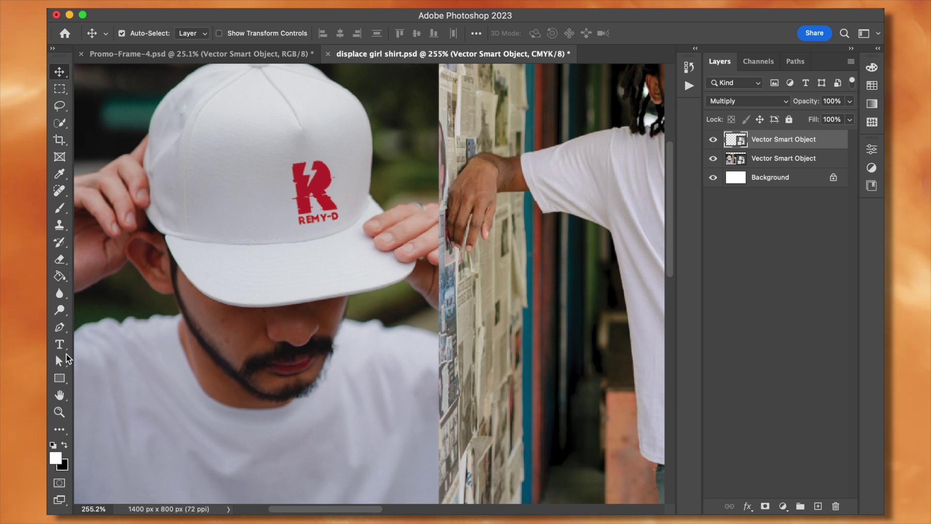
left_click(59, 379)
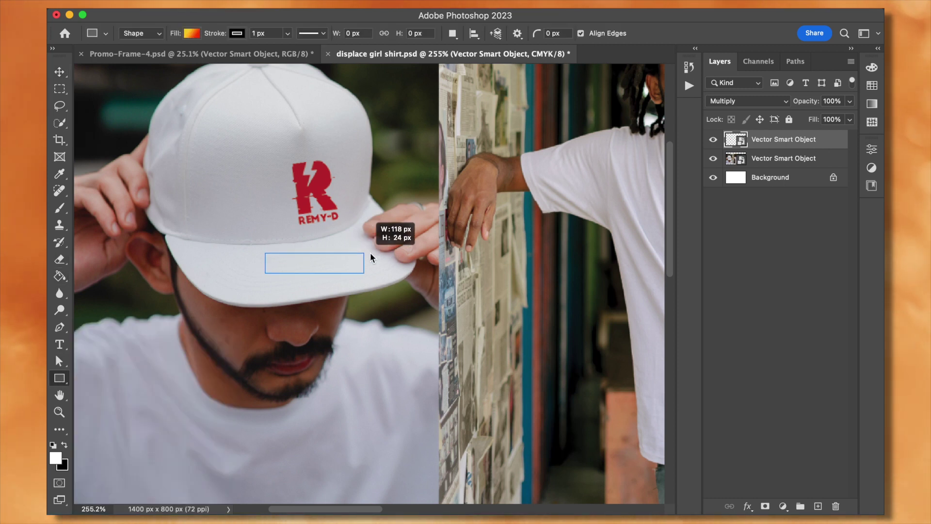
left_click_drag(425, 238, 425, 238)
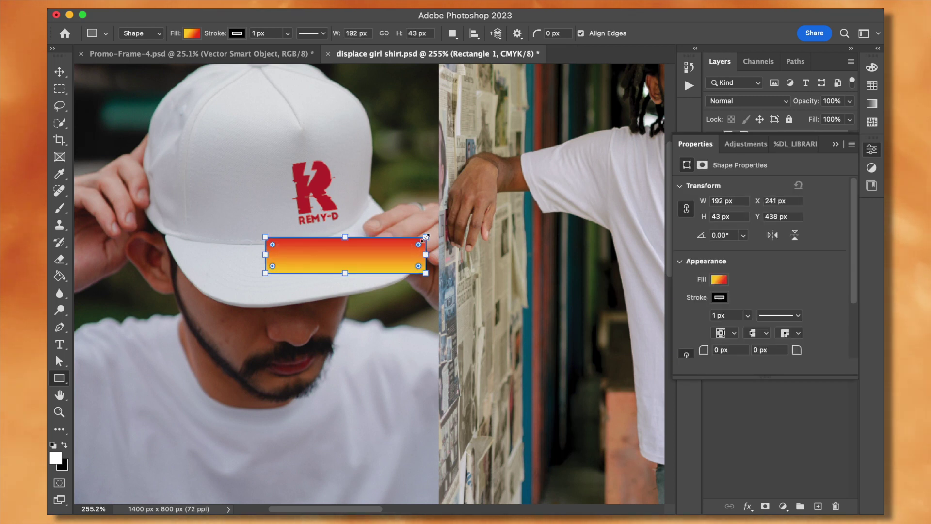
Scale down the rectangle, tilt it counterclockwise, and place it along the brim with its upper end overlapping the fingers
left_click(58, 75)
left_click_drag(368, 258, 349, 262)
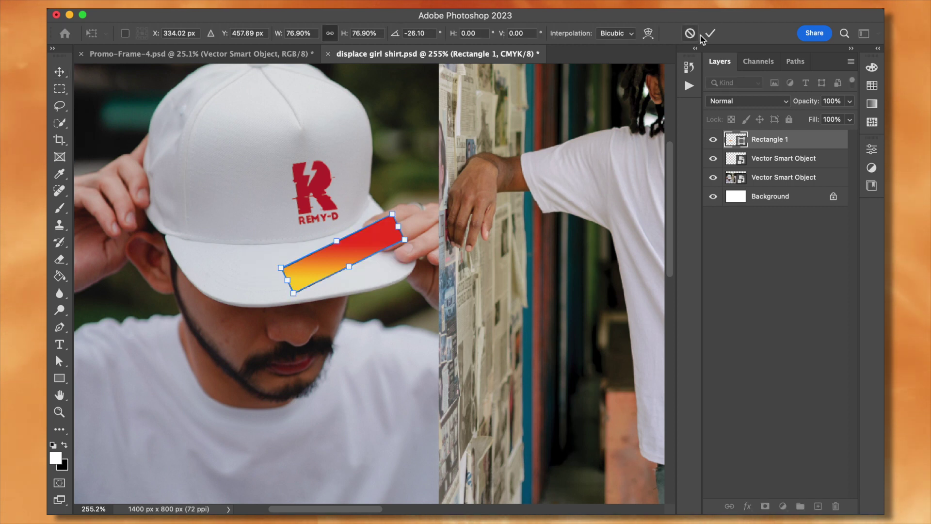
left_click(709, 34)
left_click(604, 138)
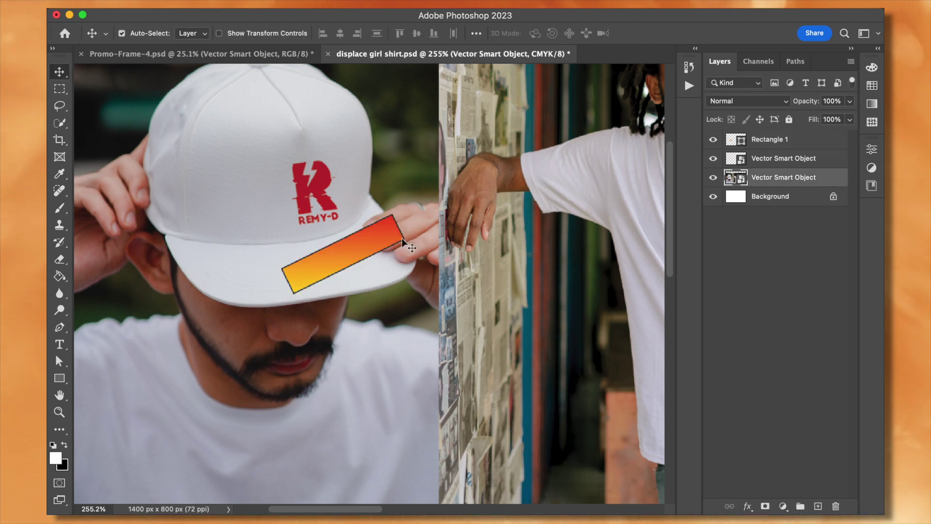
left_click_drag(351, 246, 336, 242)
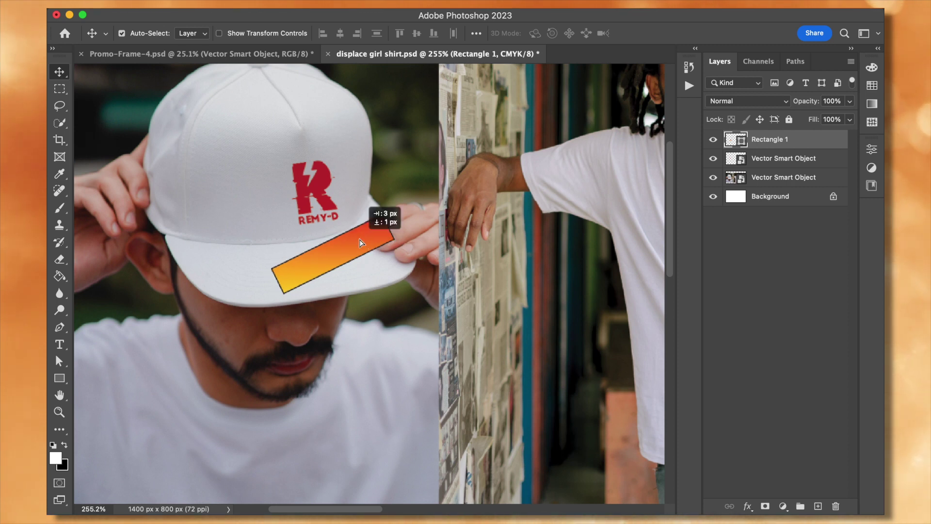
left_click_drag(360, 243, 367, 248)
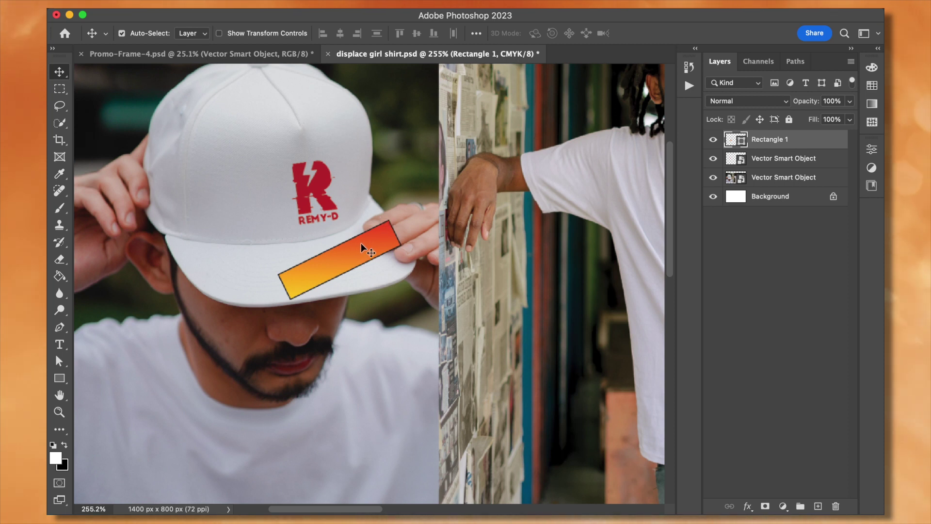
Hide the rectangle and place a duplicate of the photo Smart Object layer at the top of the layer stack
left_click(712, 141)
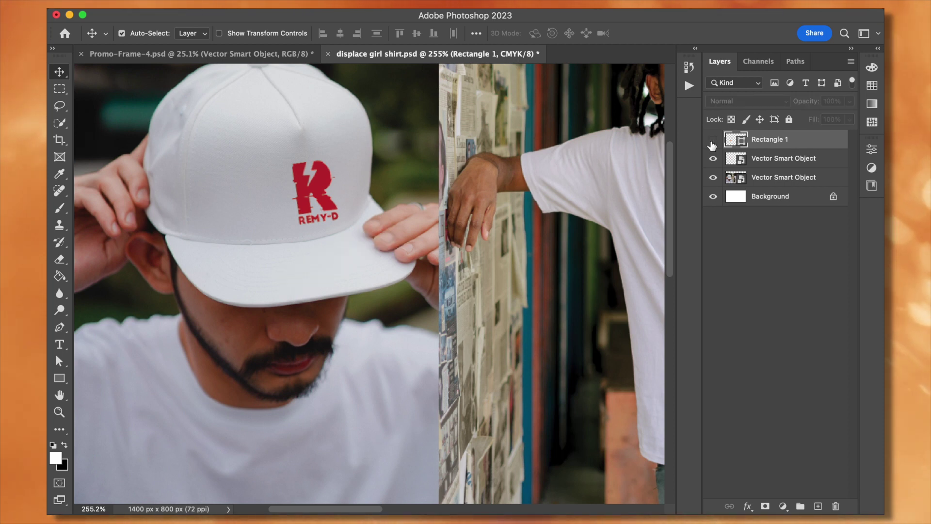
left_click(775, 179)
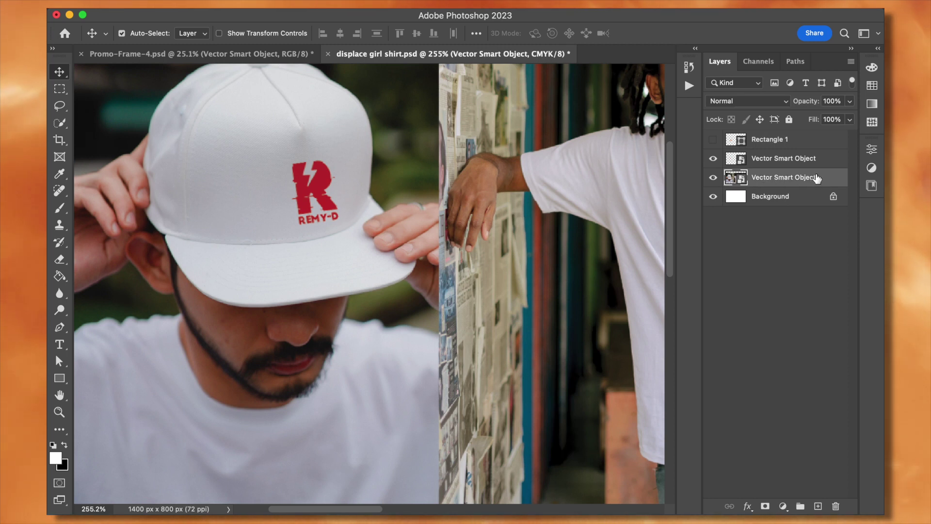
left_click_drag(817, 179, 818, 507)
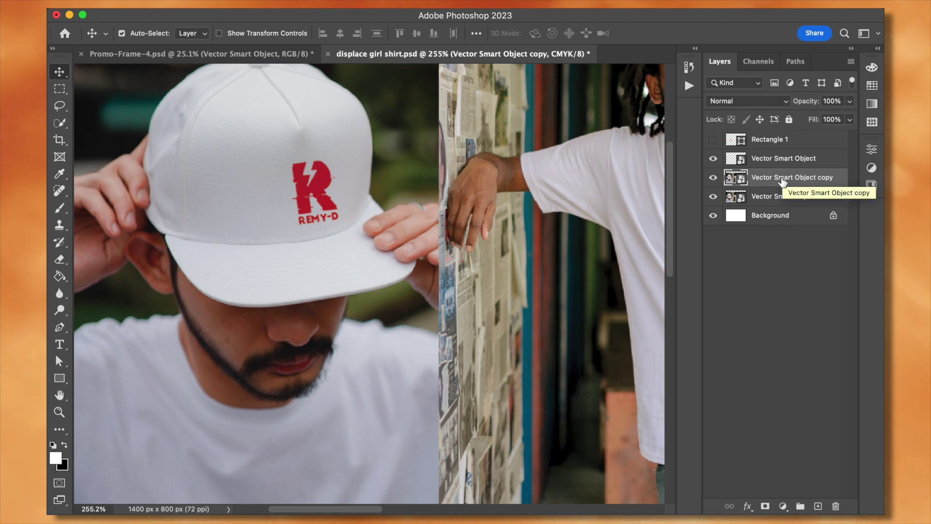
left_click_drag(783, 181, 783, 139)
Show the rectangle layer again and toggle the top photo copy's visibility to compare, leaving the copy shown
left_click(716, 159)
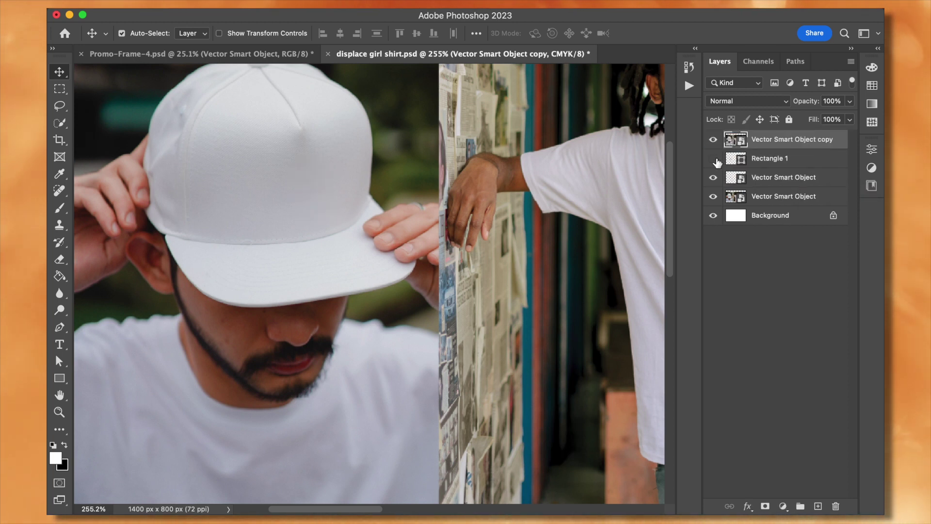
left_click(714, 159)
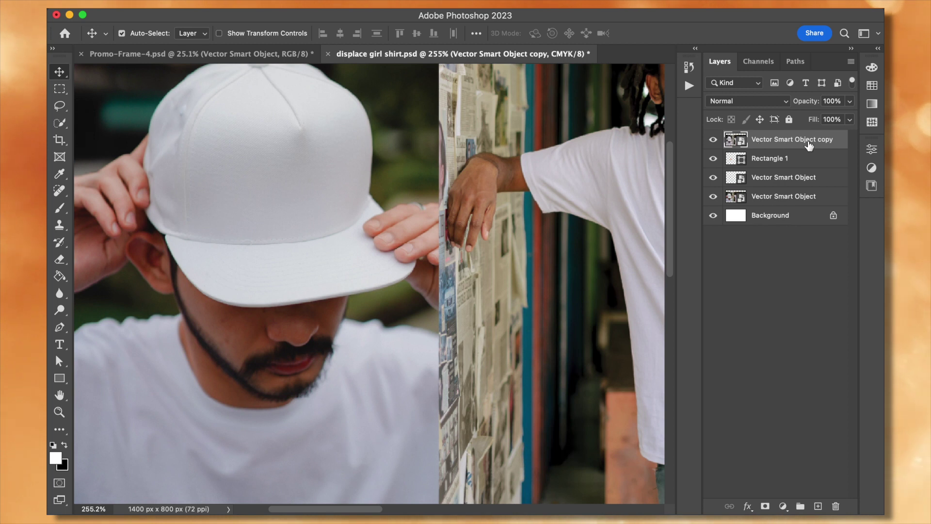
left_click(713, 140)
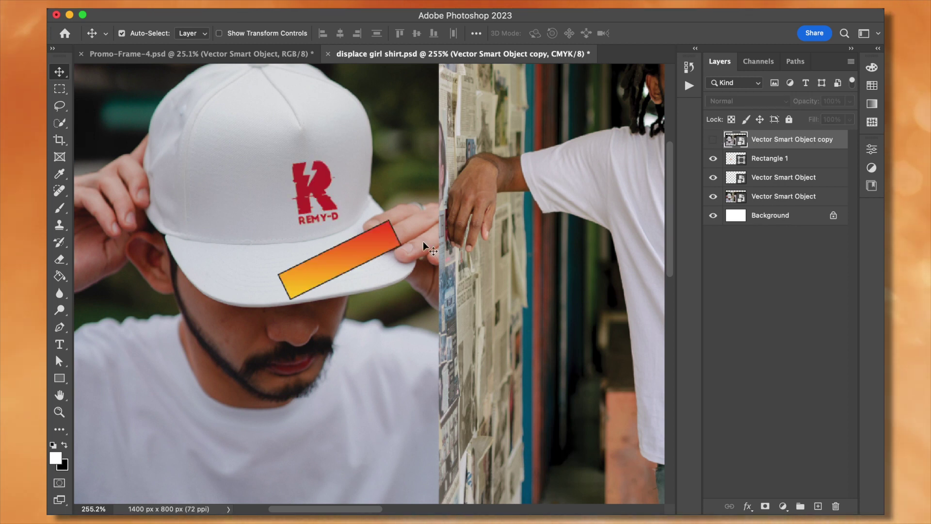
scroll(423, 242, "down", 5)
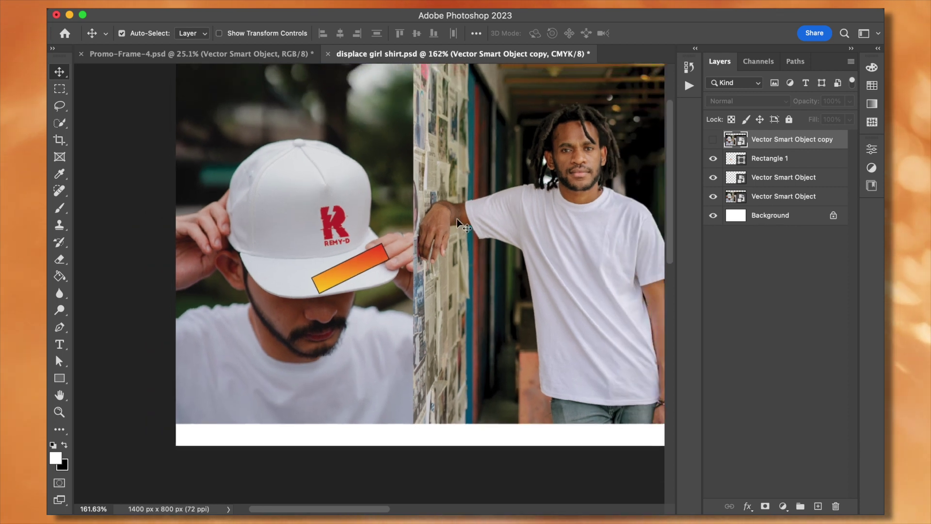
left_click(713, 140)
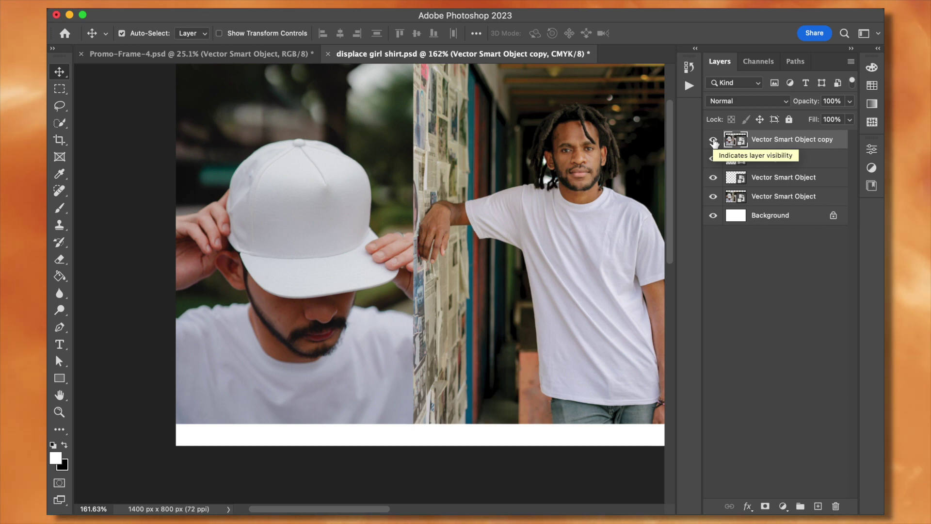
Trace a closed Pen tool path around the three fingers resting on the cap's brim
scroll(411, 212, "up", 5)
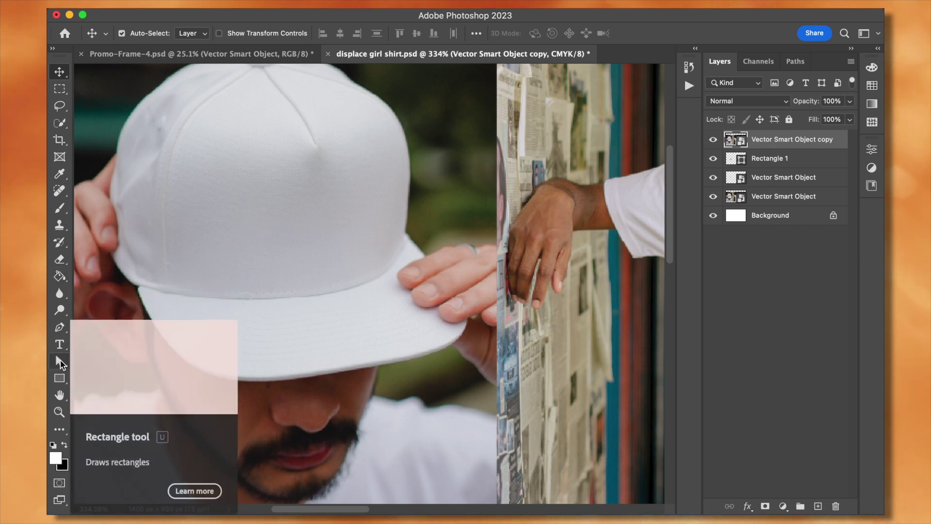
left_click(59, 327)
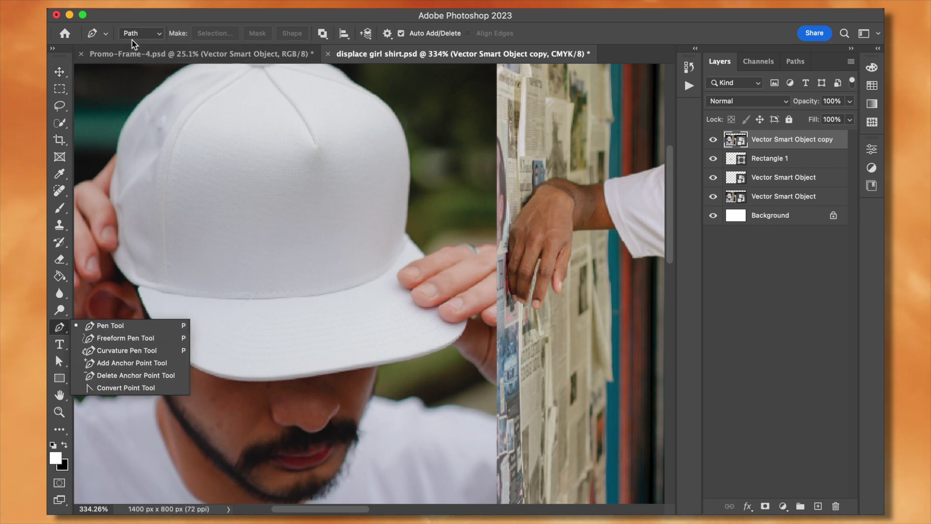
left_click(156, 33)
left_click(144, 35)
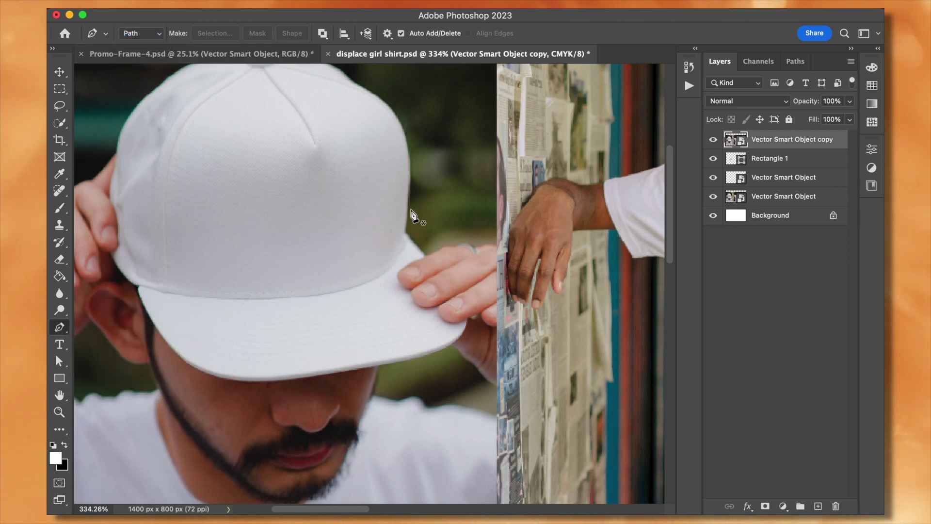
key("super+plus")
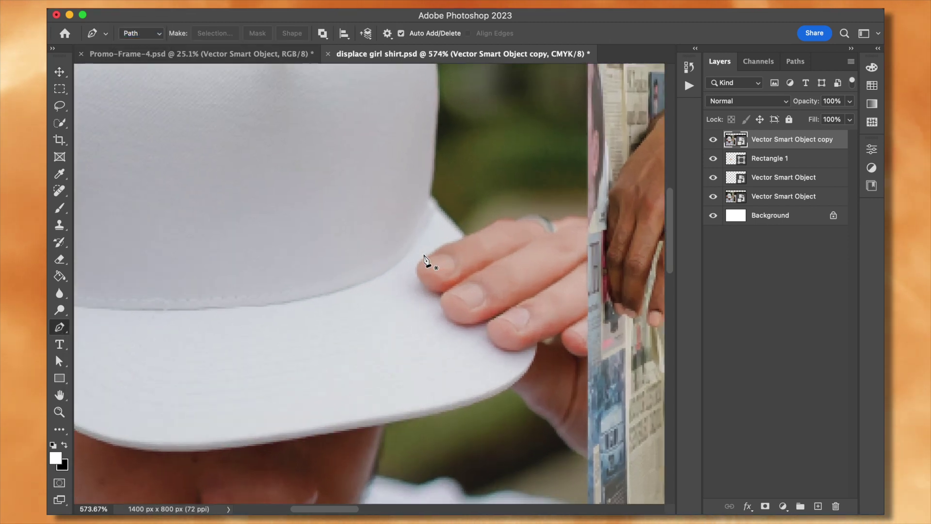
left_click(464, 237)
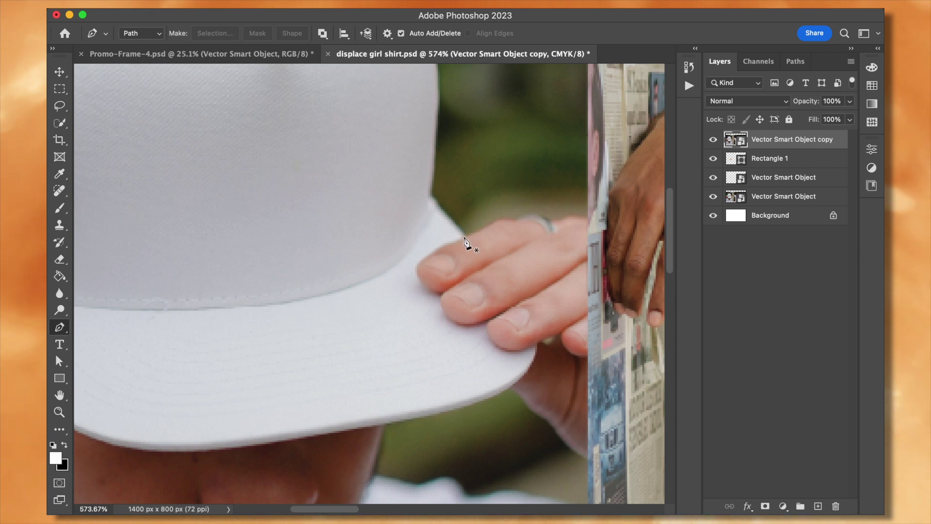
left_click(417, 263)
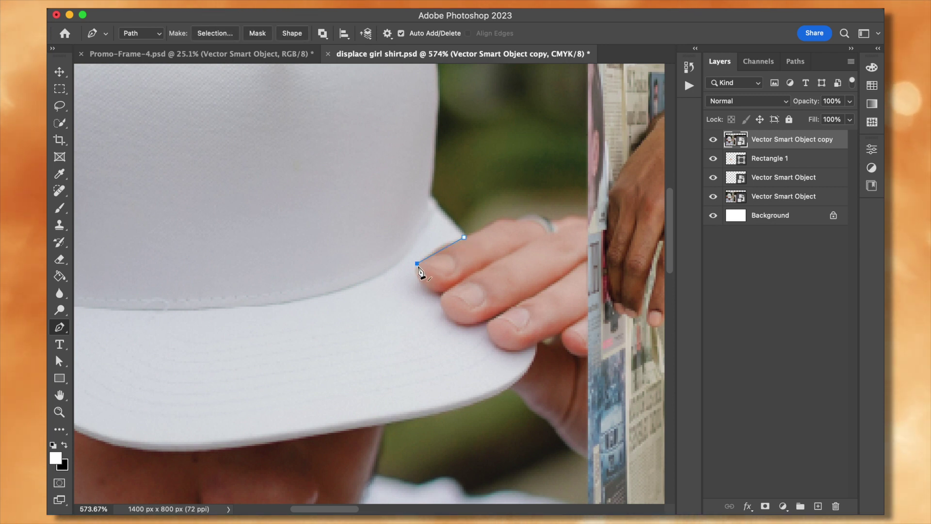
left_click_drag(432, 289, 433, 289)
left_click(443, 293)
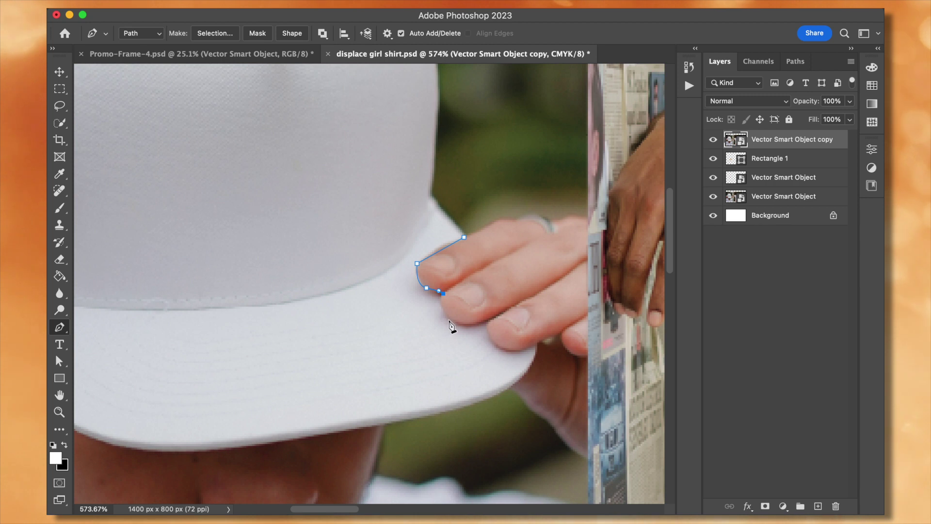
left_click_drag(450, 319, 466, 324)
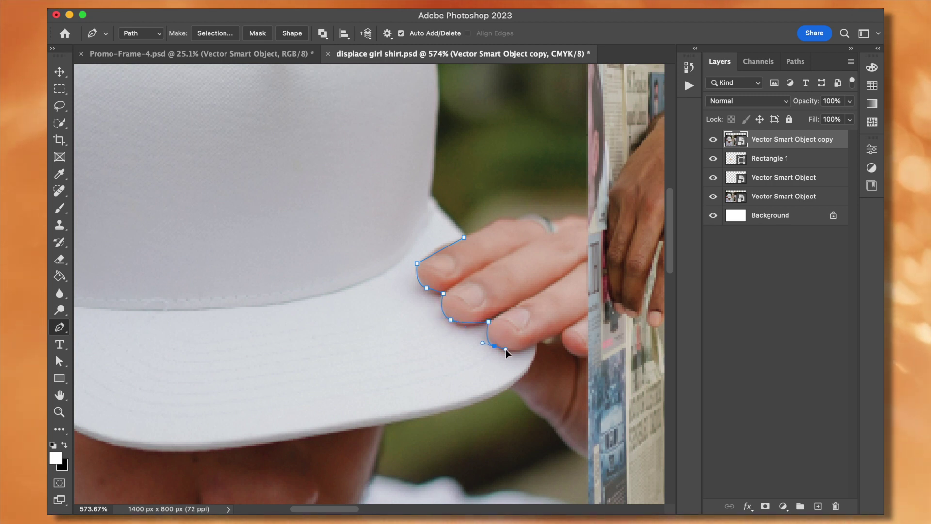
left_click_drag(522, 352, 542, 344)
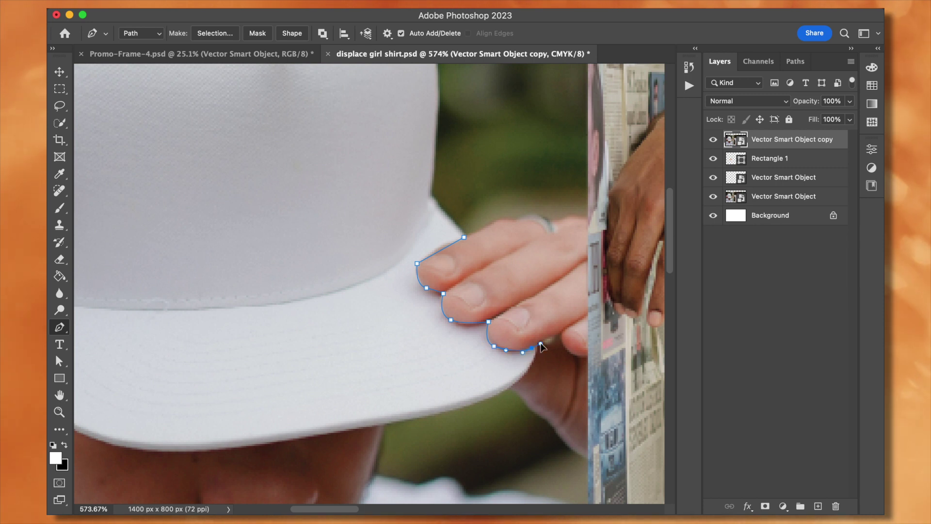
left_click(481, 220)
left_click(464, 237)
Convert the finger path into a new anti-aliased selection with a 4-pixel feather radius
left_click(217, 32)
left_click(216, 33)
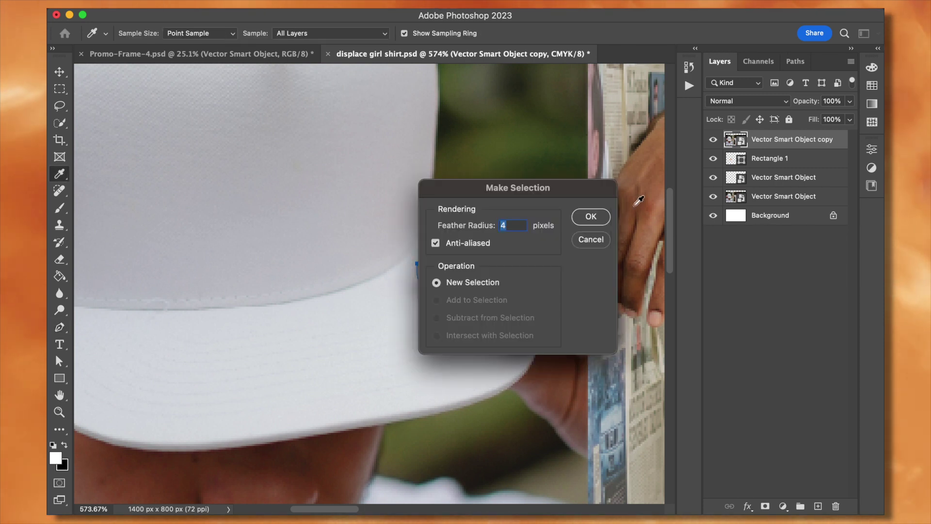
left_click(589, 217)
Add a layer mask to the top photo copy from the finger selection
scroll(475, 216, "down", 5)
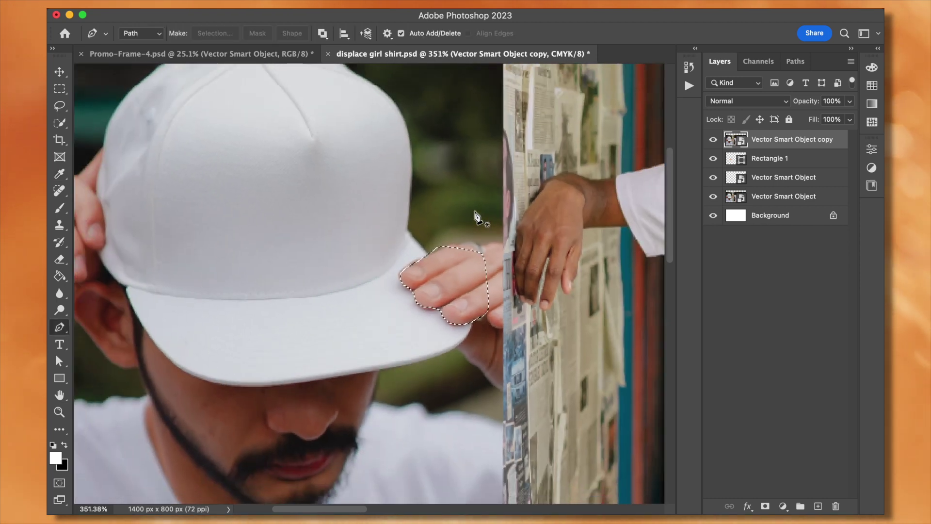
scroll(470, 280, "down", 2)
scroll(465, 280, "down", 1)
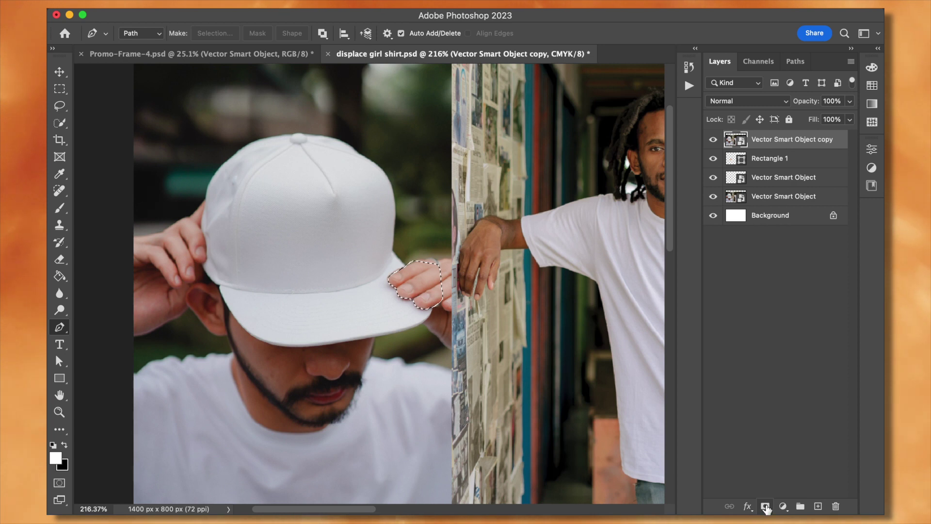
left_click(766, 506)
Examine the mask edge where the fingers overlap the gradient rectangle
scroll(419, 274, "down", 1)
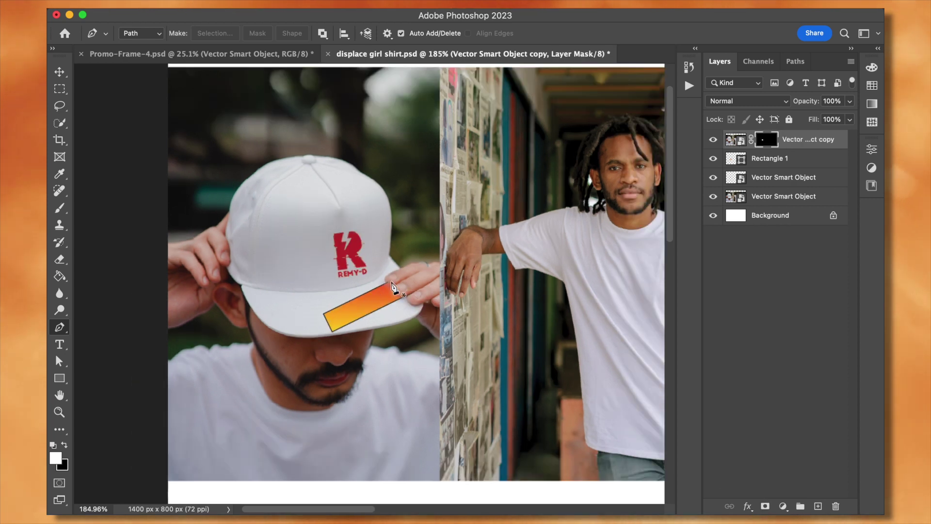
scroll(383, 283, "right", 3)
scroll(383, 284, "up", 2)
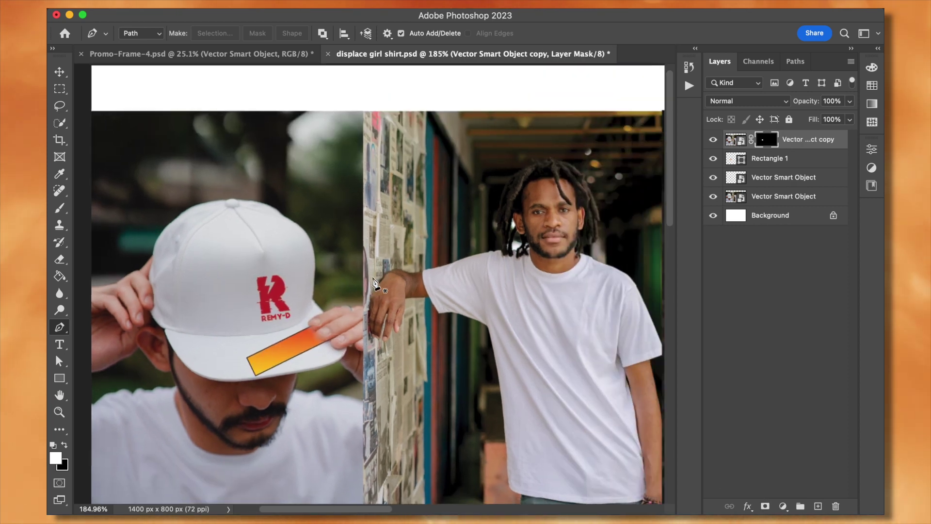
scroll(373, 284, "down", 3)
scroll(372, 284, "left", 2)
scroll(390, 289, "up", 3)
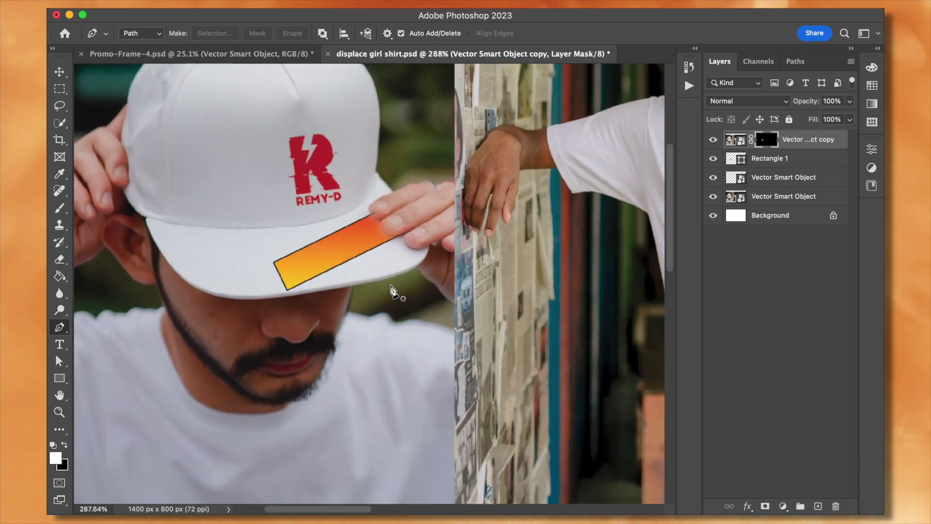
scroll(394, 211, "up", 5)
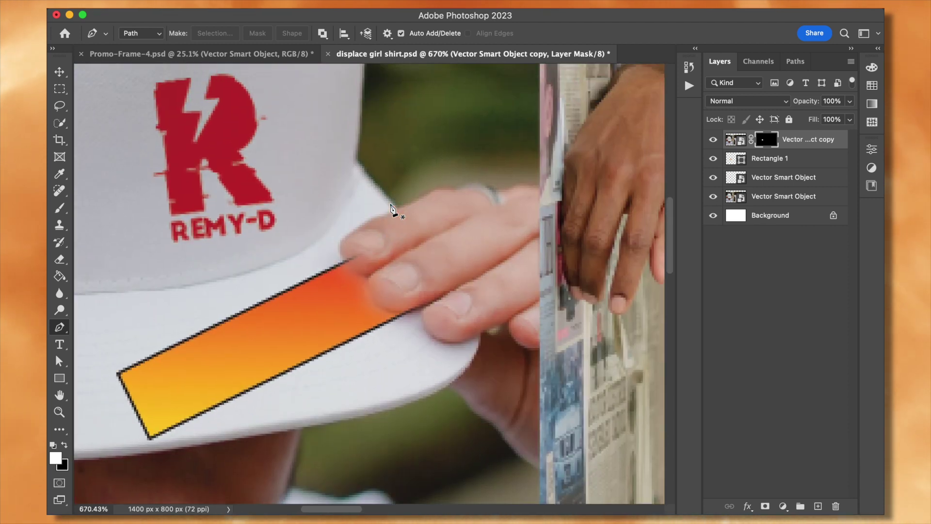
scroll(388, 210, "up", 2)
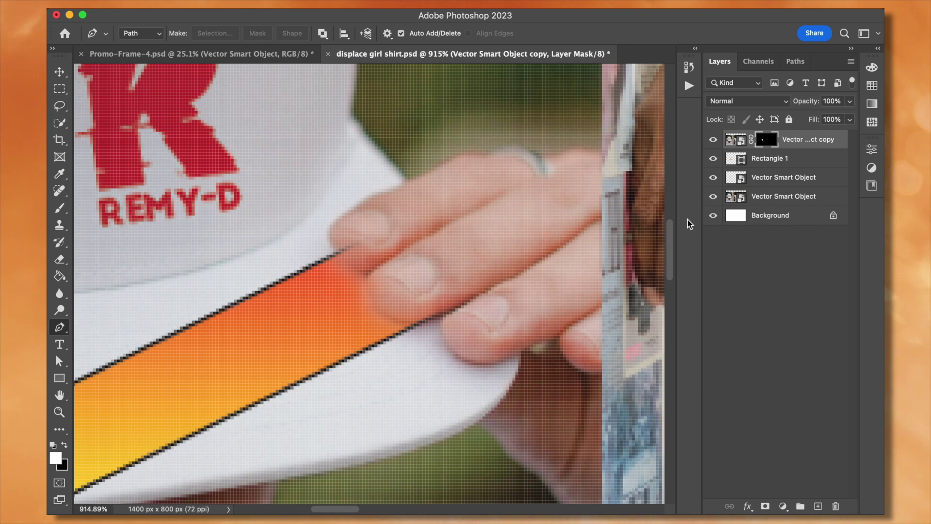
Open the photo copy's layer mask in Select and Mask and brush in the fingers with an additive size 15 brush
double_click(767, 140)
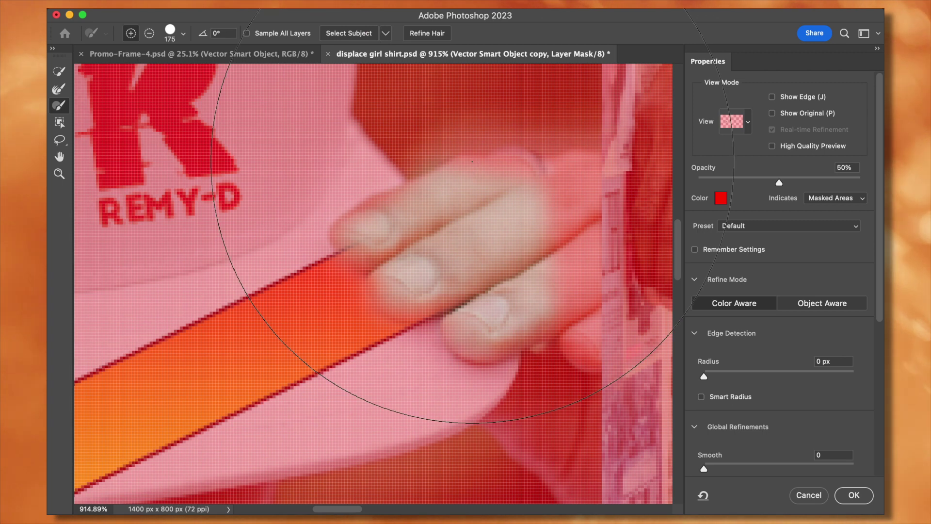
key("bracketleft")
key("bracketleft")
key("bracketleft")
key("bracketleft")
key("bracketleft")
key("bracketleft")
key("bracketleft")
key("bracketleft")
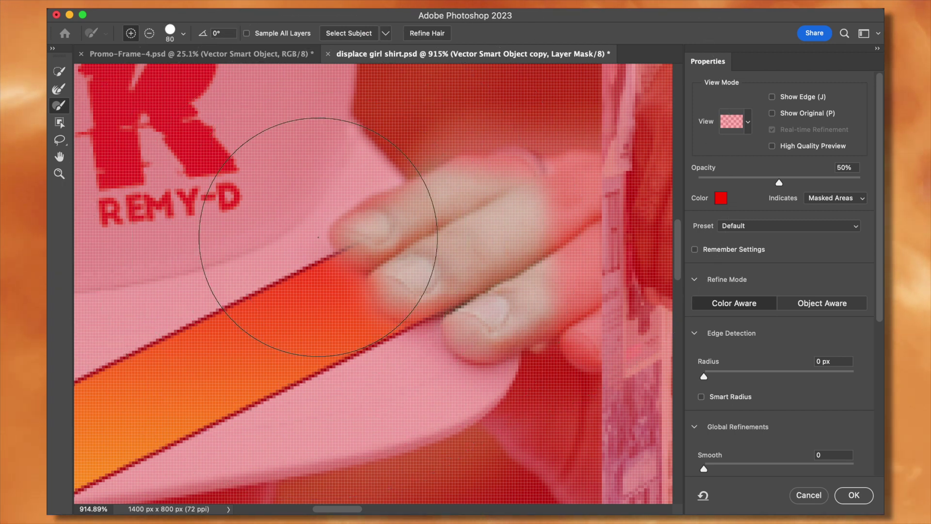
key("bracketleft")
key("bracketleft")
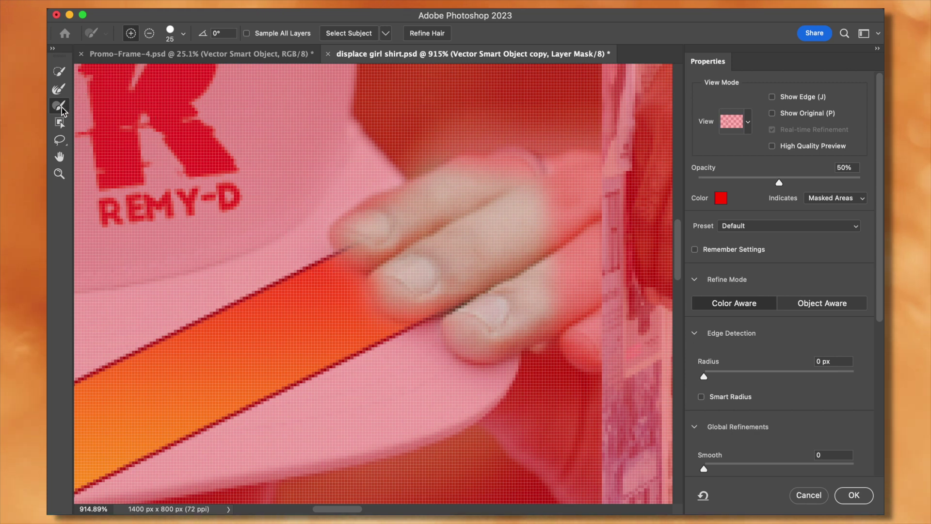
left_click(65, 110)
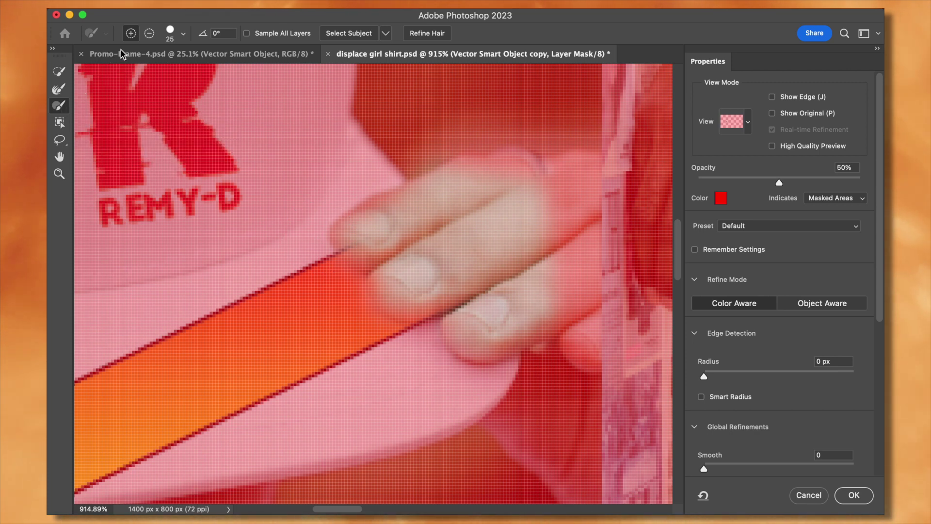
key("bracketleft")
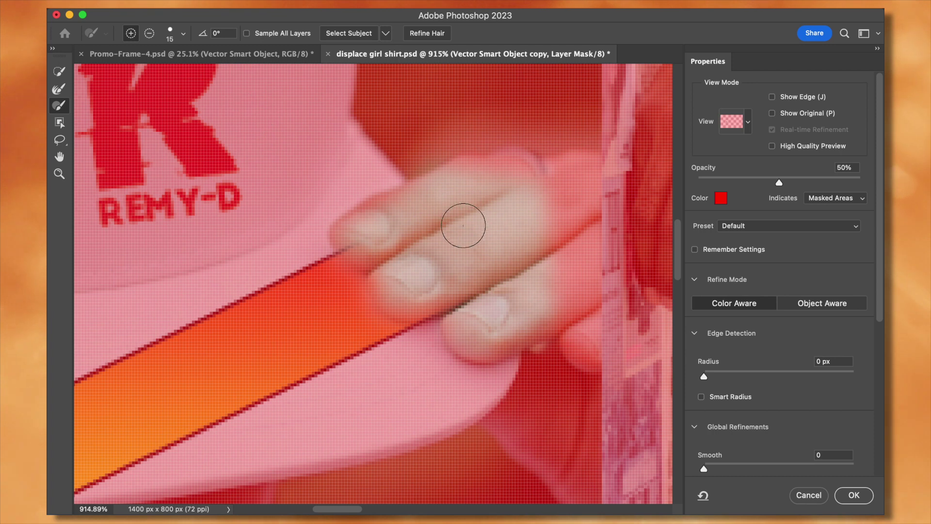
mouse_move(517, 260)
left_mouse_down()
mouse_move(532, 243)
mouse_move(528, 267)
mouse_move(502, 183)
mouse_move(433, 213)
mouse_move(382, 224)
mouse_move(399, 218)
mouse_move(377, 214)
mouse_move(376, 222)
mouse_move(418, 205)
left_mouse_up()
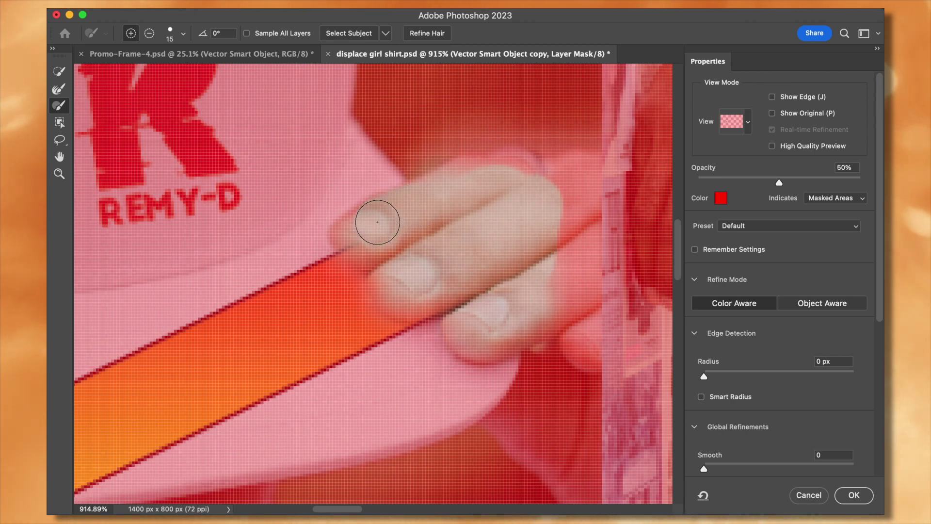
Reduce the brush size to 8 and paint the three fingertips into the mask up to their edges
scroll(374, 216, "up", 3)
scroll(374, 223, "up", 1)
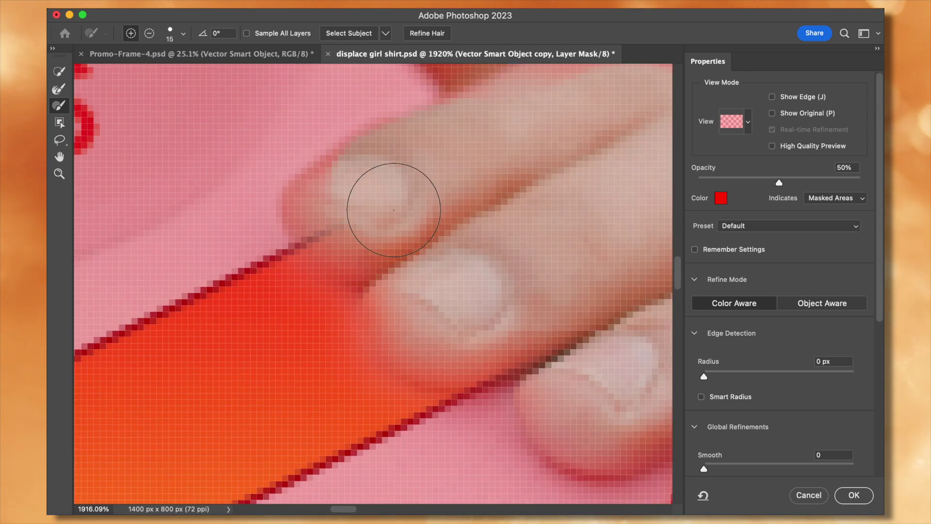
key("bracketleft")
key("bracketleft")
key("bracketleft")
left_click_drag(345, 220, 342, 213)
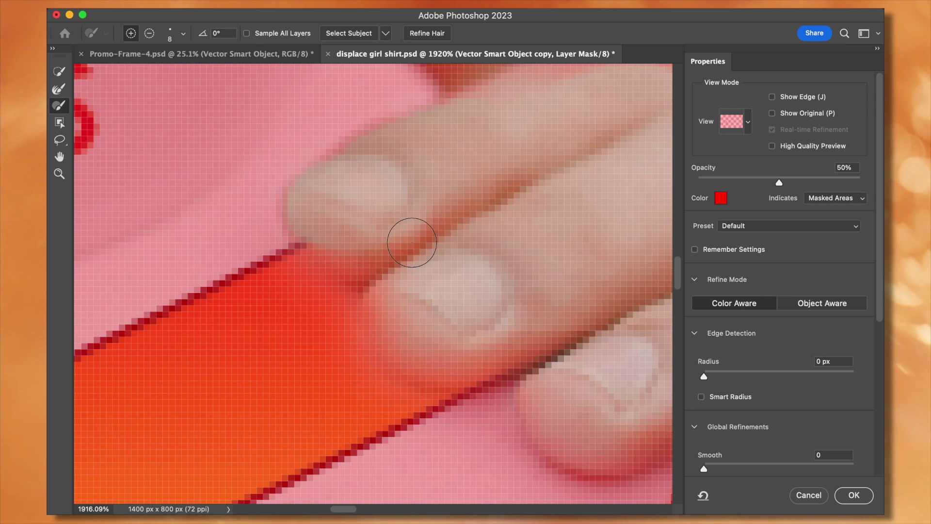
mouse_move(342, 259)
left_mouse_down()
mouse_move(370, 272)
mouse_move(309, 227)
mouse_move(347, 262)
mouse_move(402, 284)
mouse_move(402, 341)
mouse_move(422, 346)
mouse_move(394, 299)
mouse_move(408, 325)
mouse_move(468, 355)
mouse_move(600, 325)
mouse_move(600, 429)
mouse_move(628, 451)
mouse_move(561, 383)
mouse_move(572, 434)
mouse_move(546, 400)
mouse_move(588, 445)
left_mouse_up()
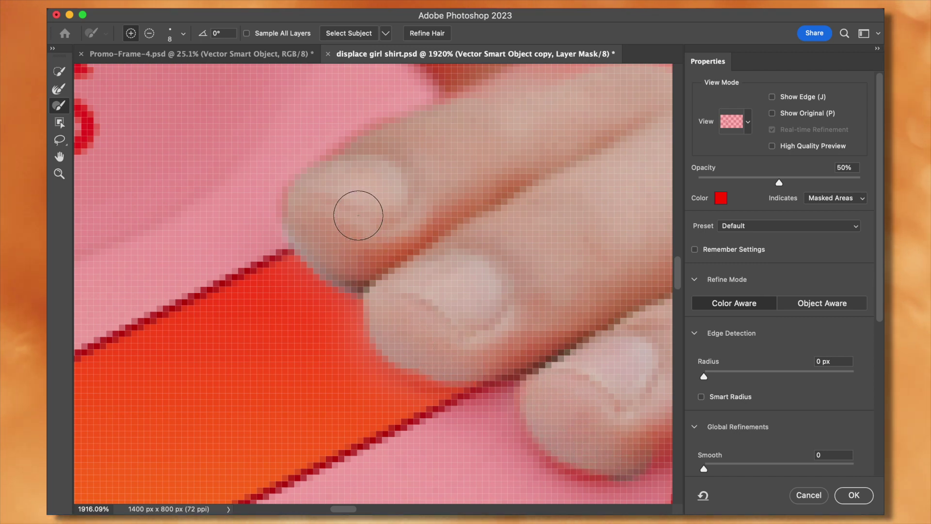
Subtract the spill over the rectangle beside the upper fingertip from the mask, and apply the mask refinement
mouse_move(298, 264)
left_mouse_down()
mouse_move(298, 318)
mouse_move(277, 318)
mouse_move(279, 287)
mouse_move(297, 299)
left_mouse_up()
left_click(153, 35)
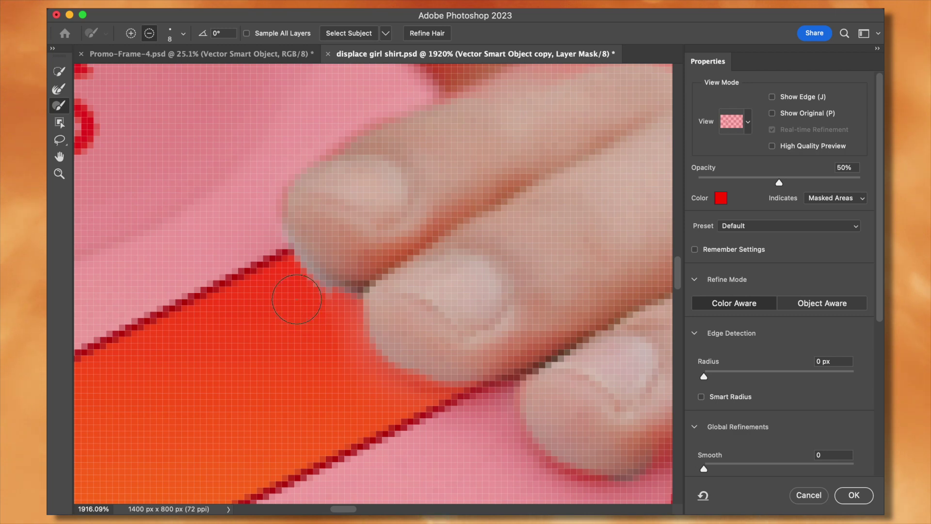
scroll(268, 263, "down", 3)
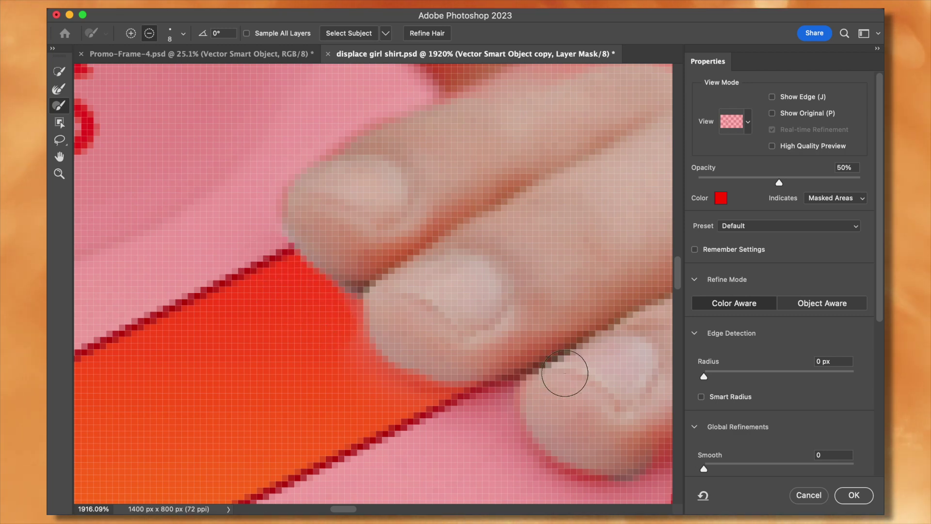
scroll(565, 373, "down", 5)
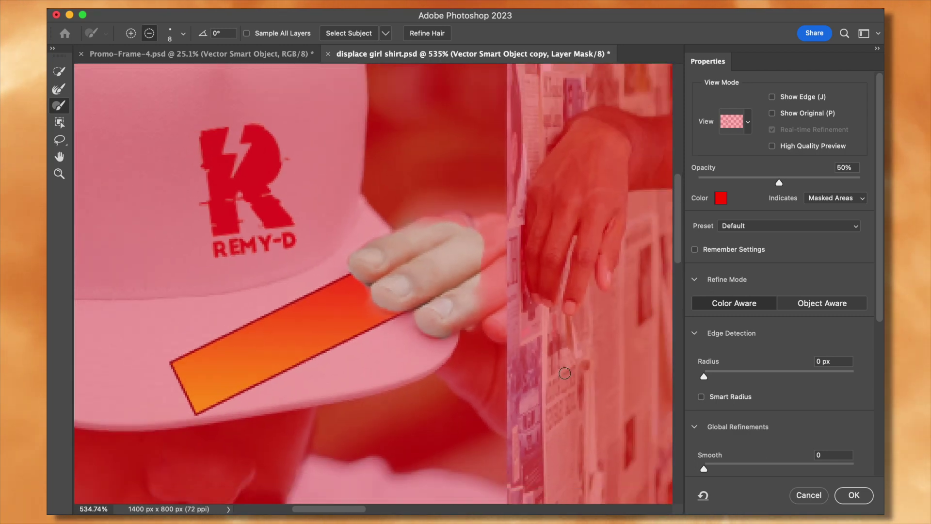
left_click(854, 494)
Examine the refined fingertip edges over the rectangle, and look over the rest of the composition with the two T-shirt photos
scroll(357, 301, "up", 3)
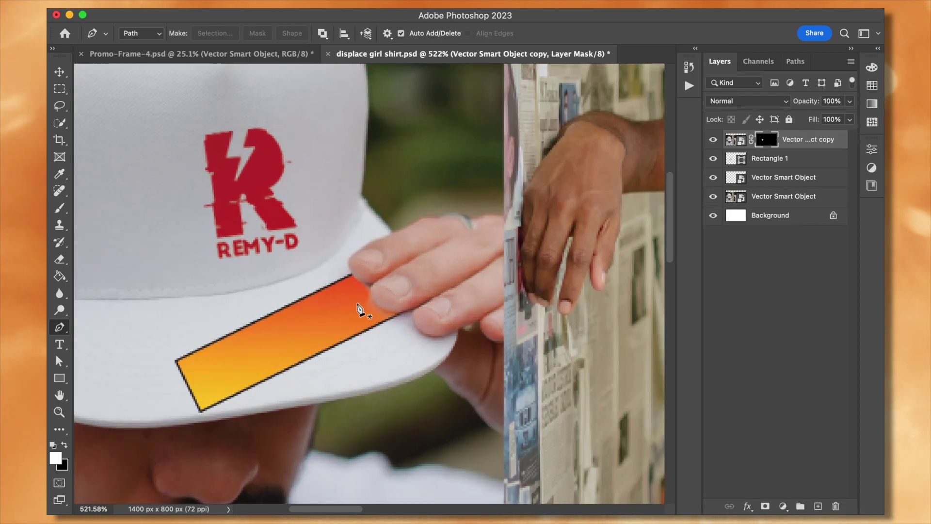
scroll(359, 291, "up", 4)
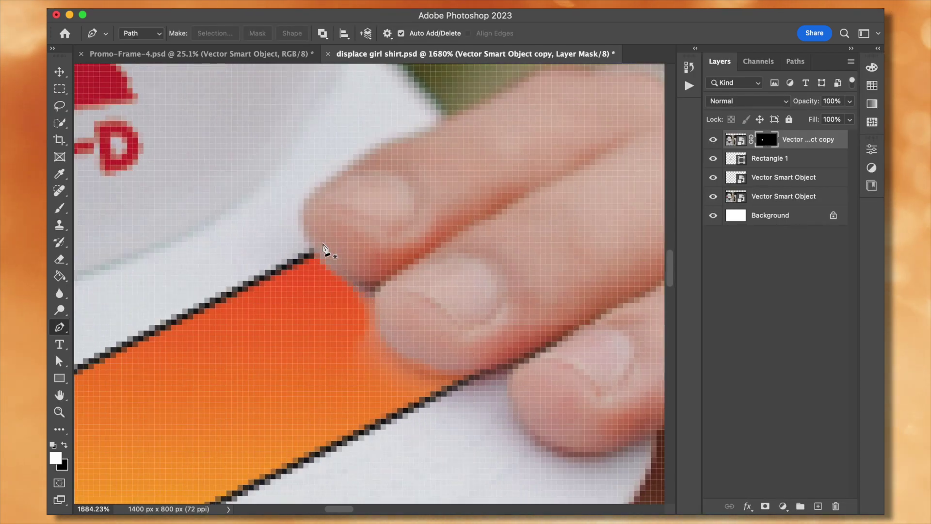
scroll(421, 239, "down", 4)
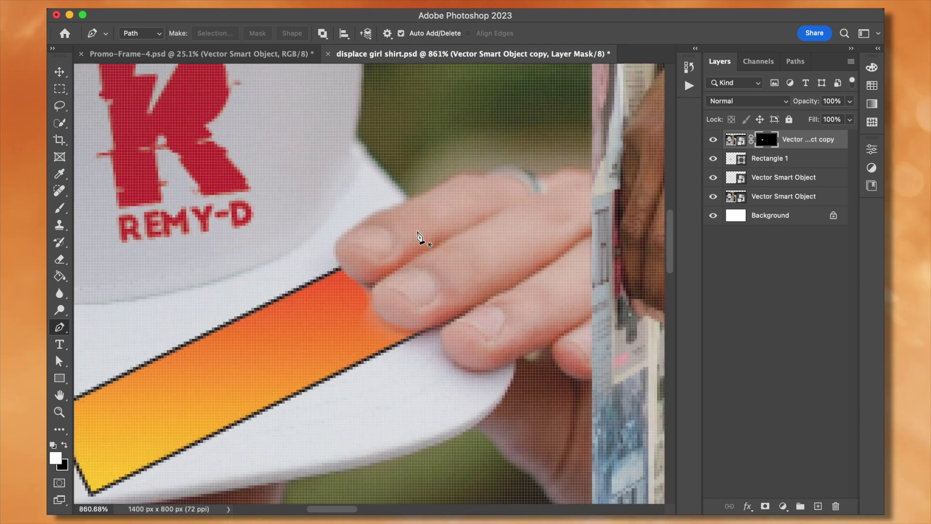
scroll(418, 238, "down", 6)
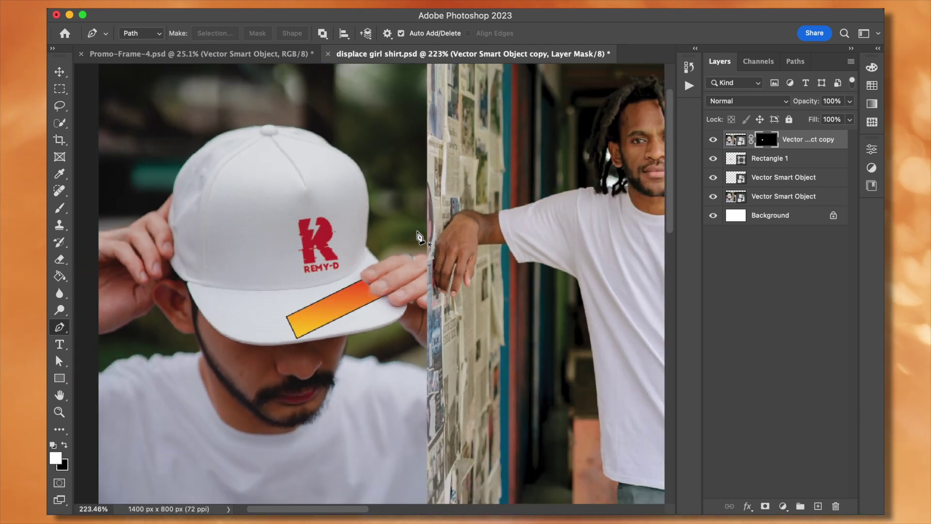
scroll(418, 237, "down", 2)
scroll(418, 238, "right", 6)
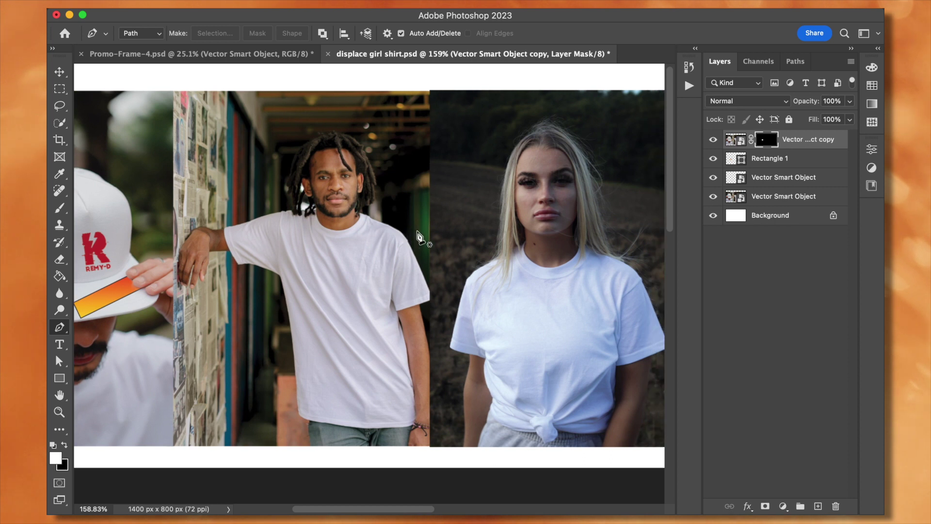
scroll(420, 237, "right", 3)
scroll(420, 238, "down", 1)
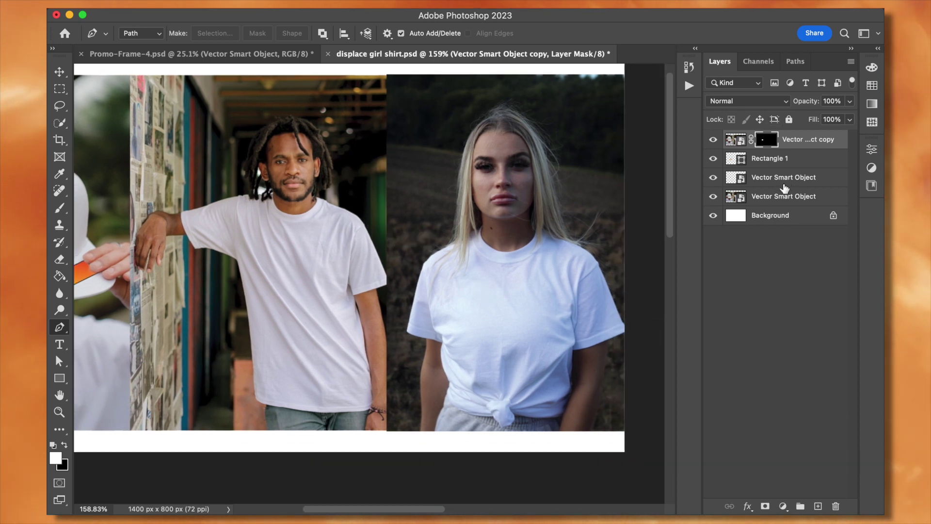
On the lower photo layer, select the man's white T-shirt with the Quick Selection tool and copy it to a new layer
left_click(778, 197)
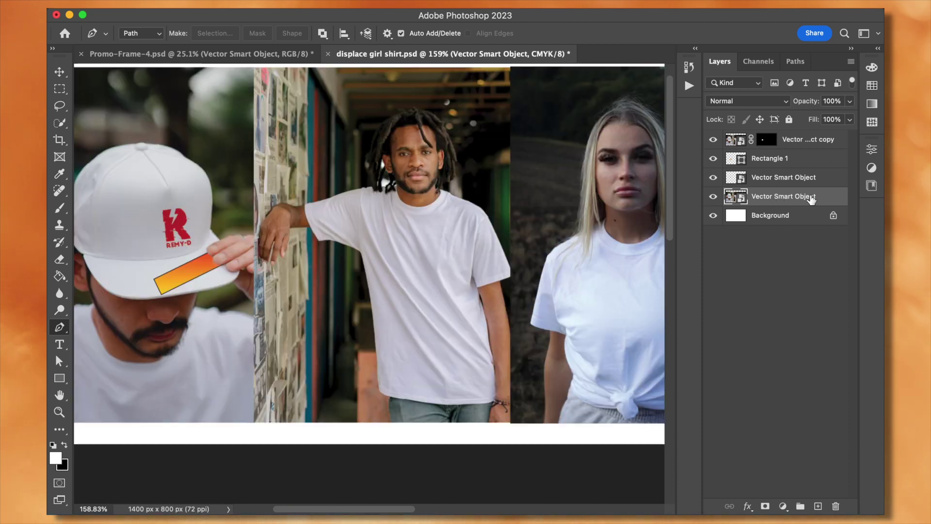
scroll(533, 206, "up", 1)
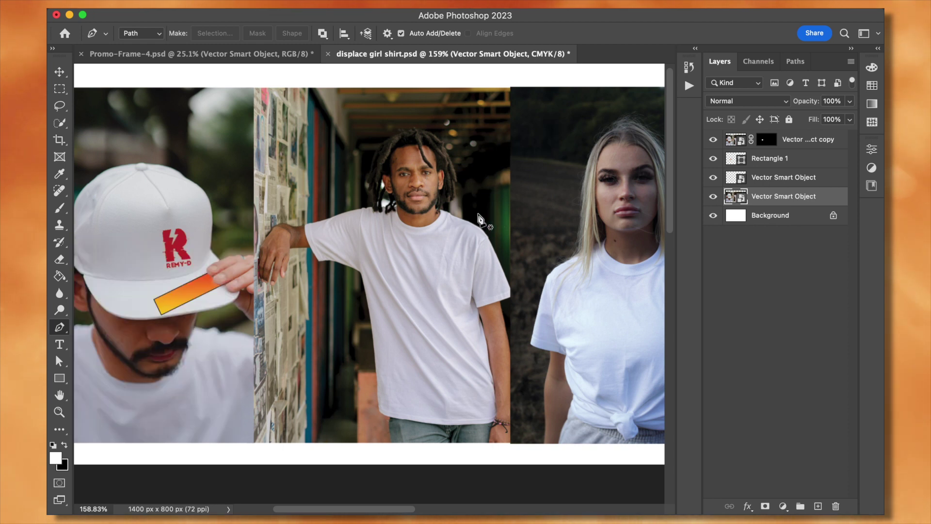
left_click(59, 122)
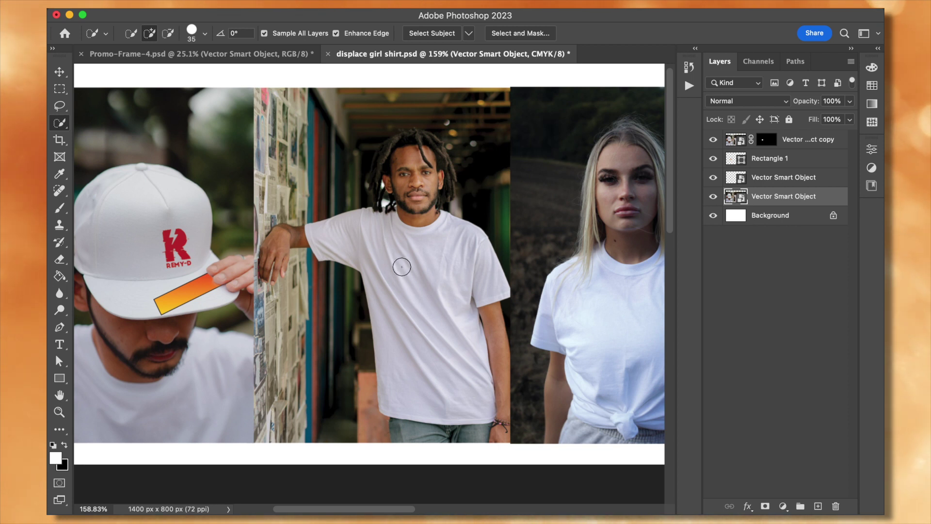
mouse_move(401, 266)
left_mouse_down()
mouse_move(326, 217)
mouse_move(373, 284)
left_mouse_up()
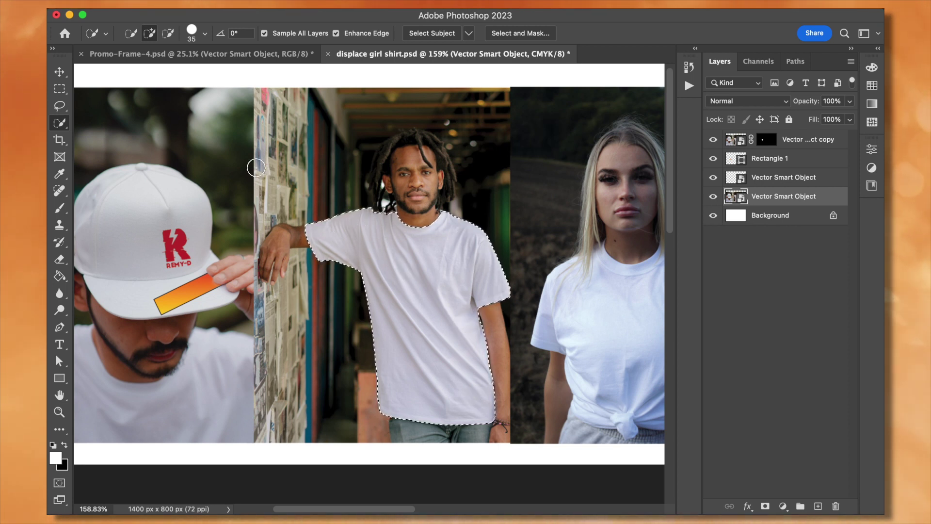
left_click(66, 126)
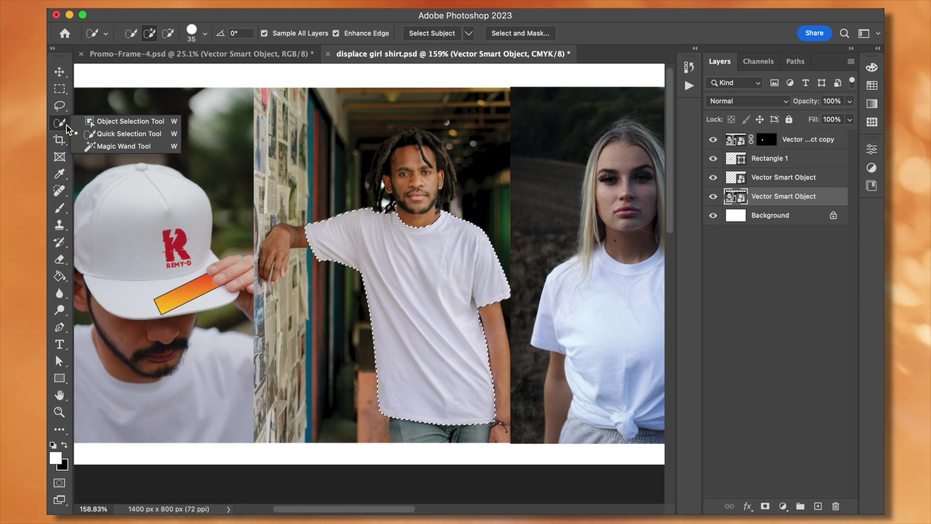
left_click(59, 127)
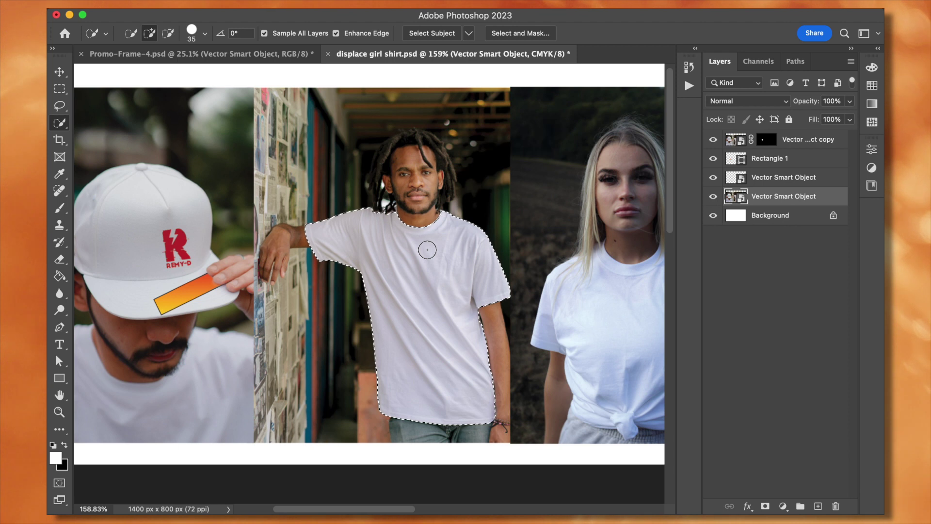
key("super+j")
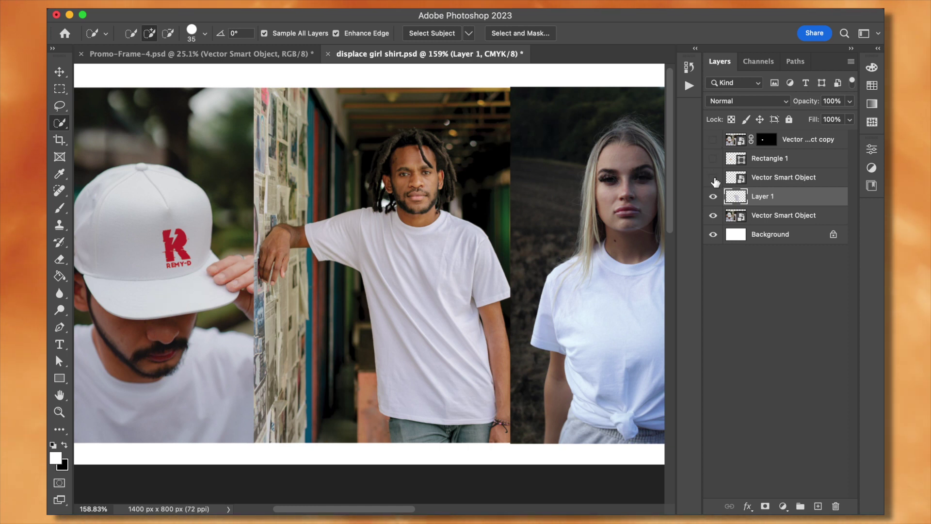
Hide every layer except the T-shirt cutout and save the document as displace guy shirt.psd
left_click(713, 216)
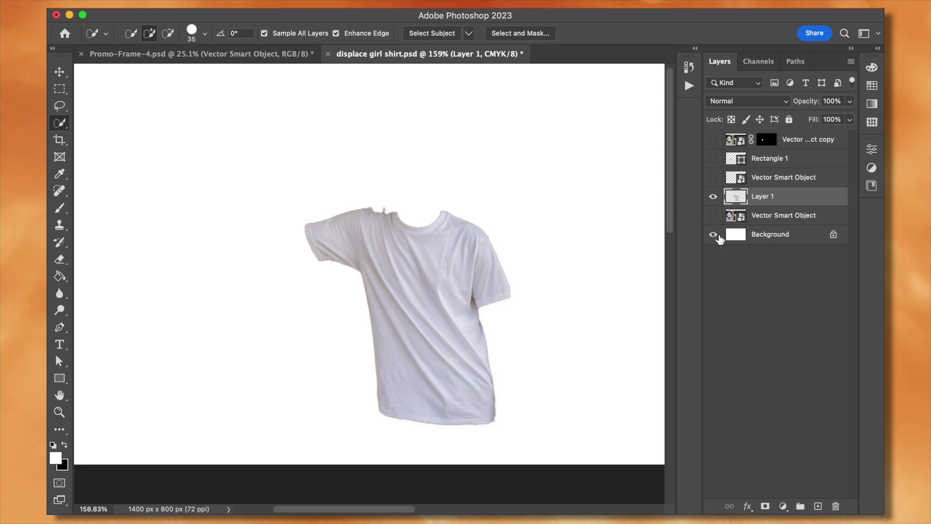
left_click(714, 234)
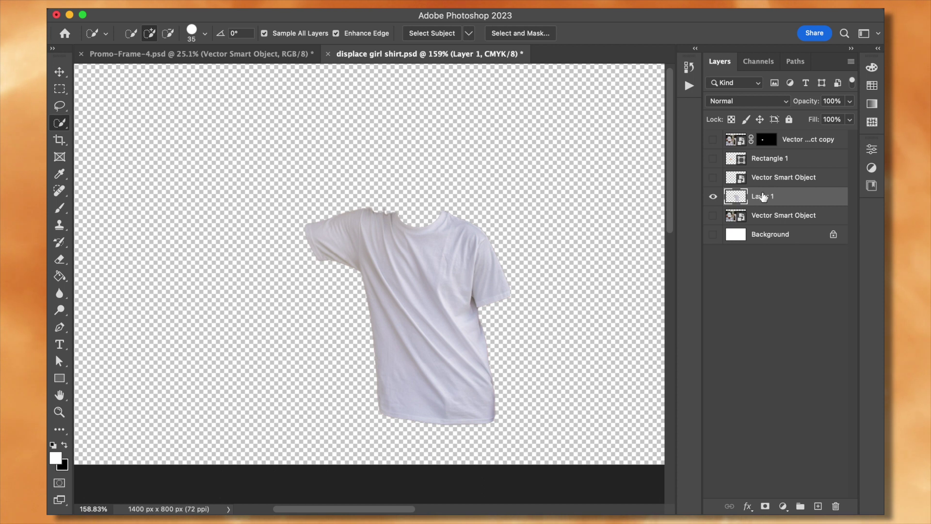
left_click(143, 0)
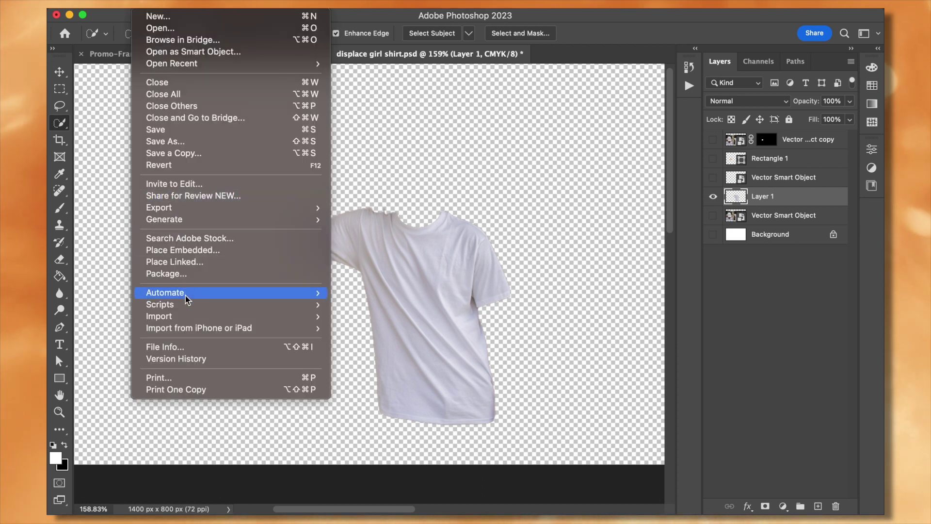
left_click(192, 142)
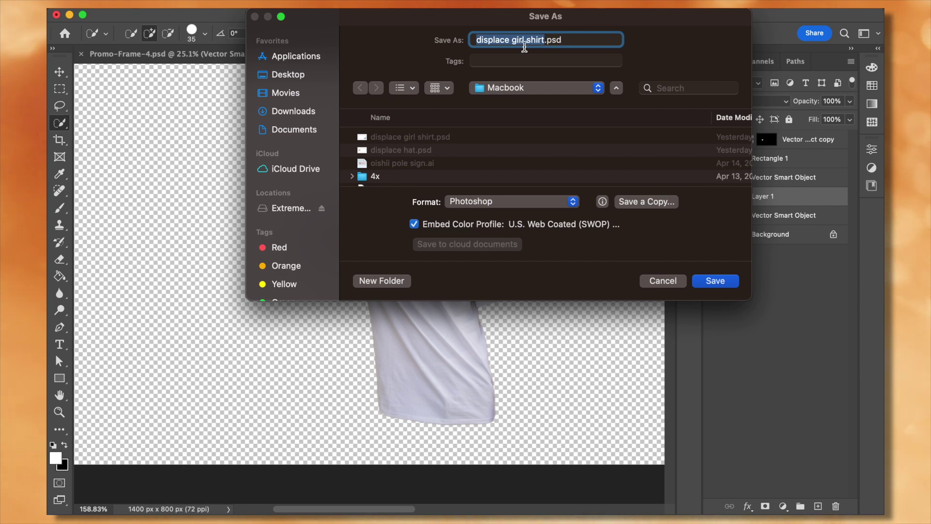
double_click(520, 63)
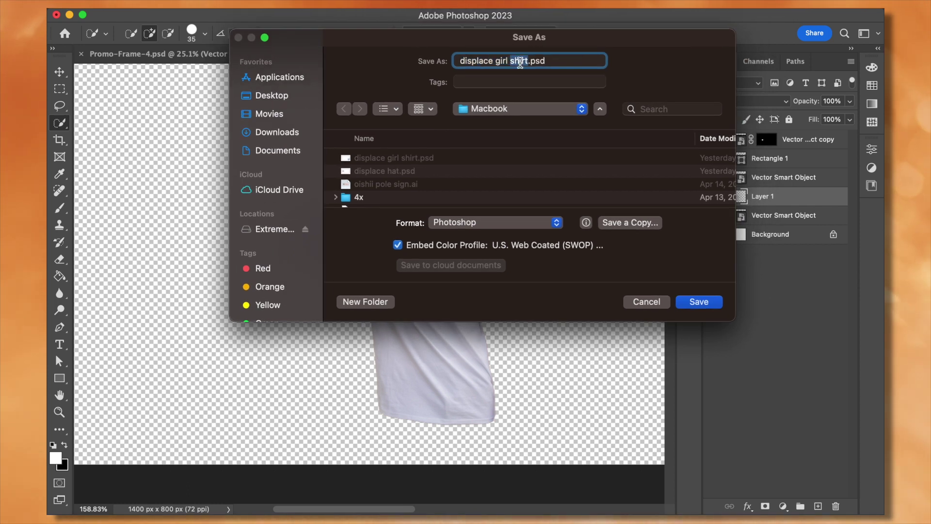
key("BackSpace")
key("BackSpace")
key("BackSpace")
key("BackSpace")
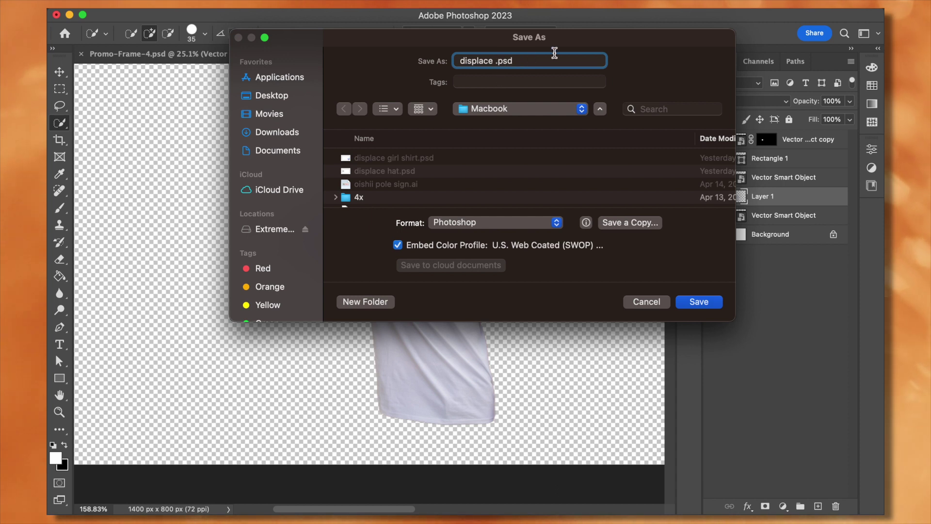
type("guy ghi")
key("BackSpace")
key("BackSpace")
key("BackSpace")
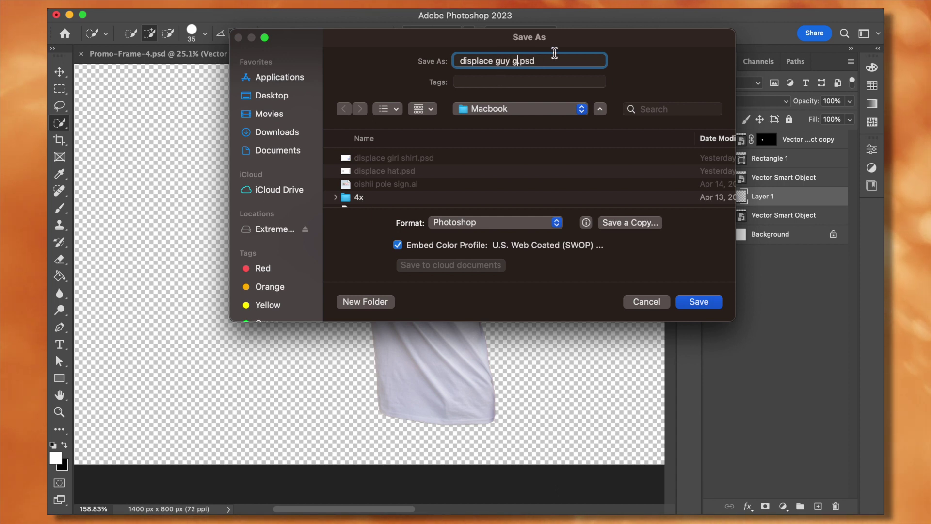
type("shirt")
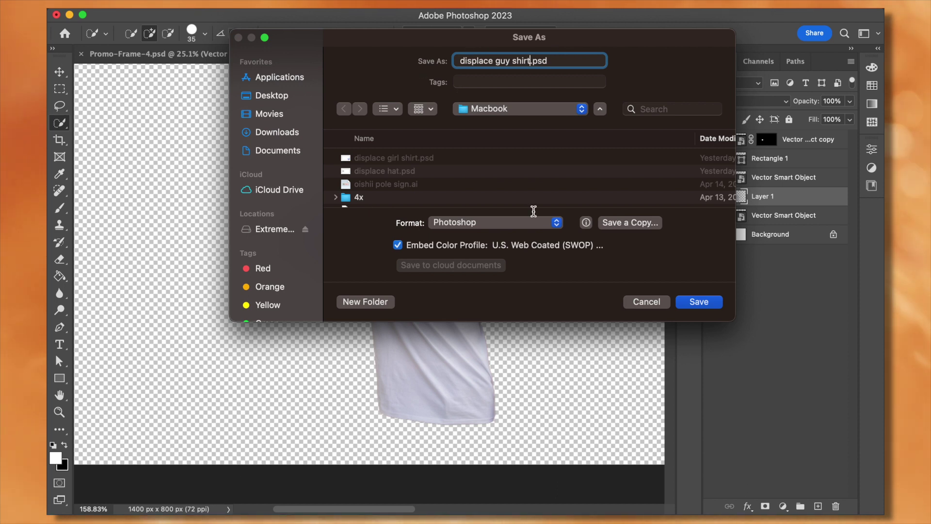
left_click(697, 302)
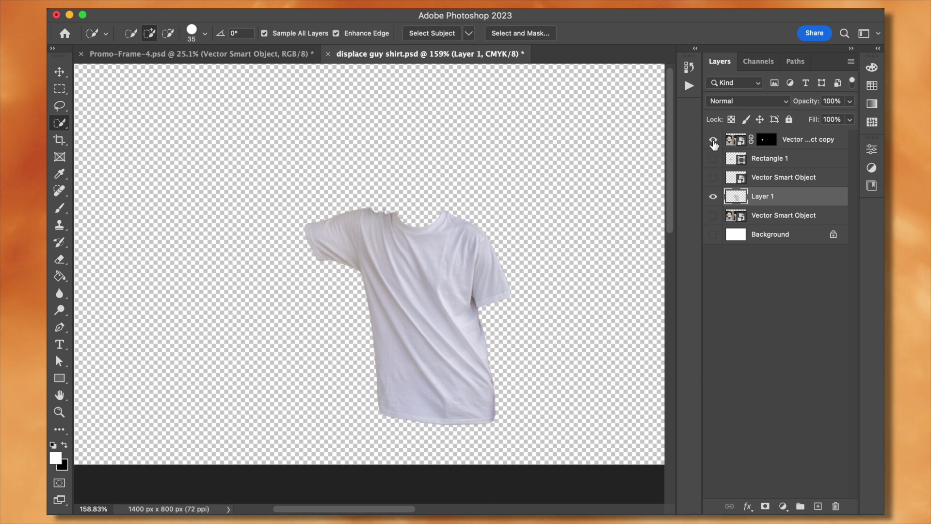
Show the hidden layers again and delete the T-shirt cutout layer
left_click_drag(714, 143, 716, 221)
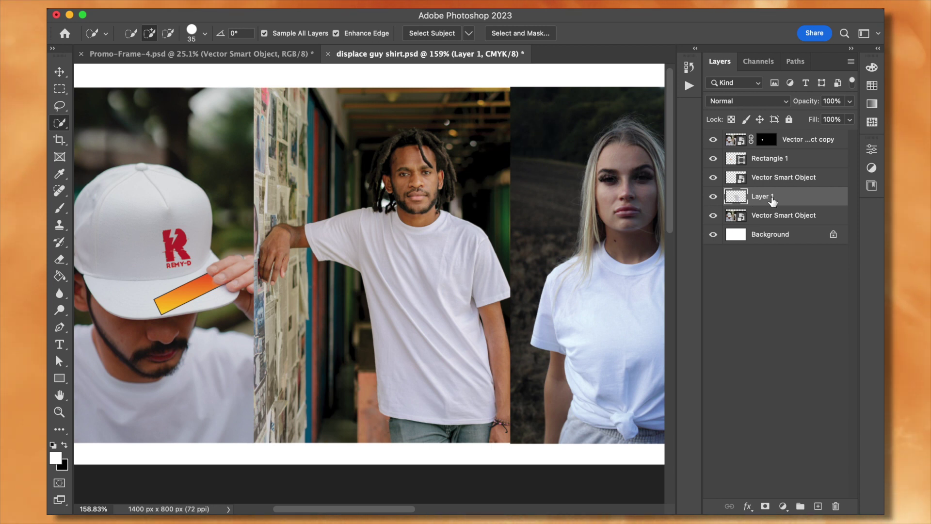
key("BackSpace")
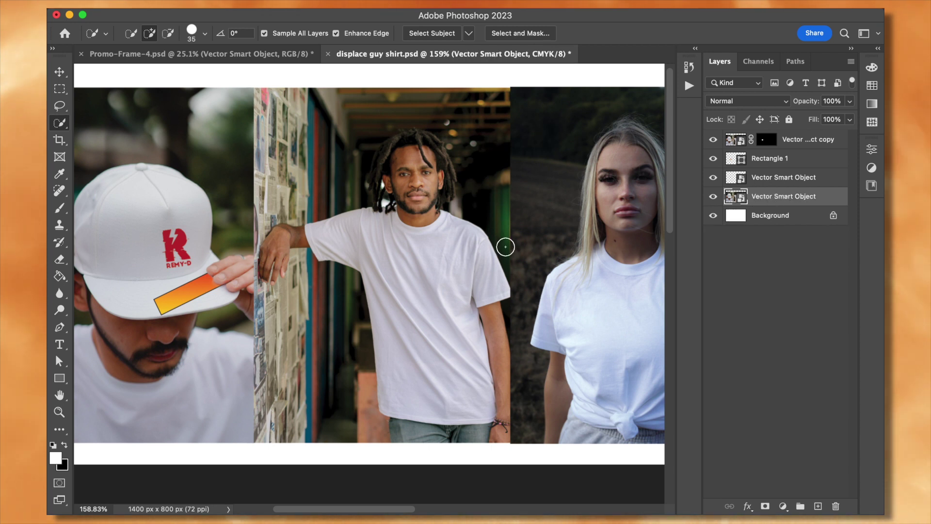
key("super+minus")
scroll(505, 246, "down", 1)
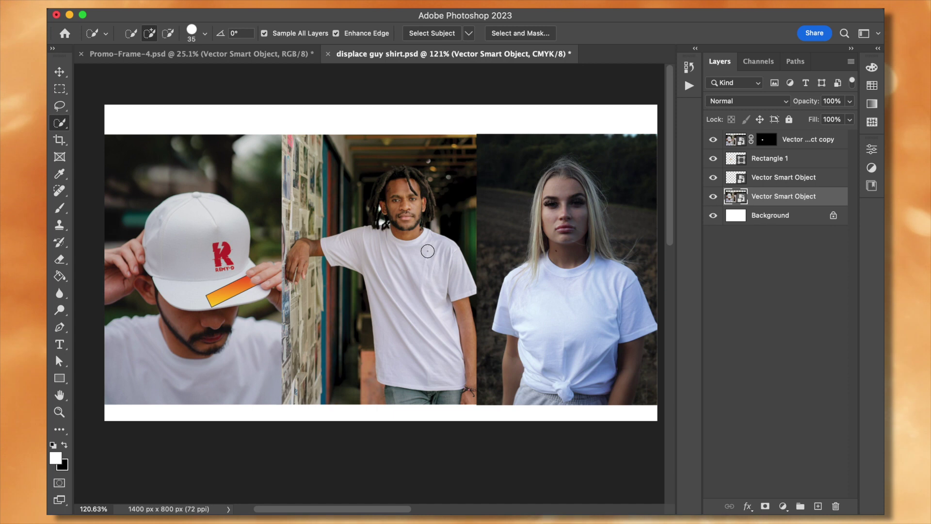
Switch to Illustrator for the red REMY-D logo group, return to Photoshop and paste it above the photo layer as a smart object
mouse_move(511, 494)
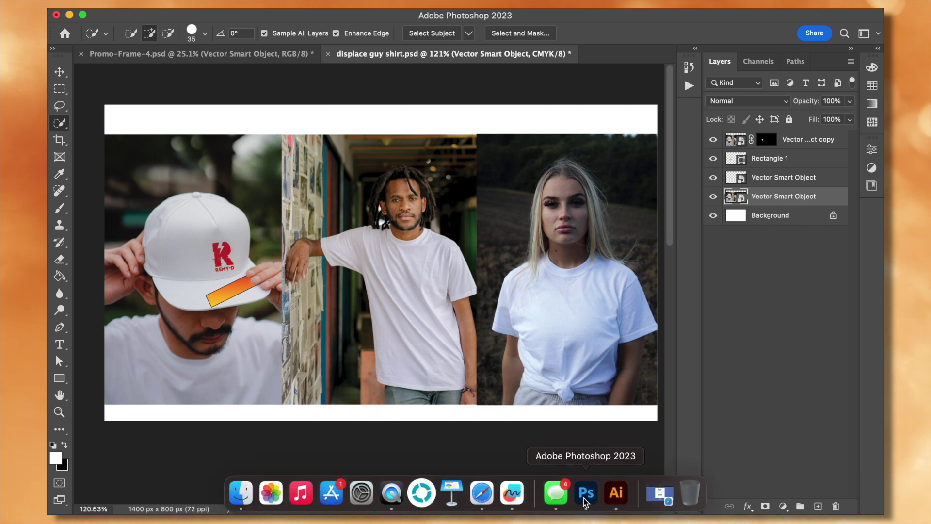
left_click(618, 492)
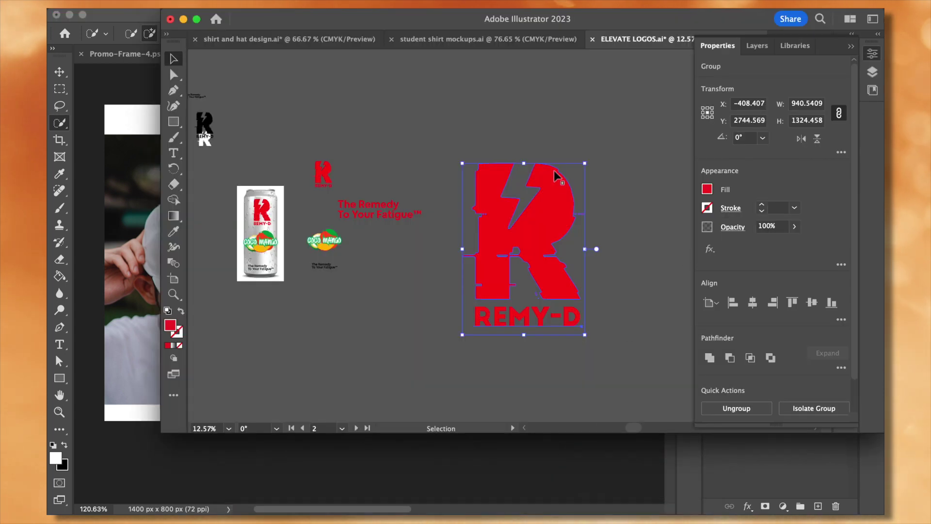
left_click(141, 162)
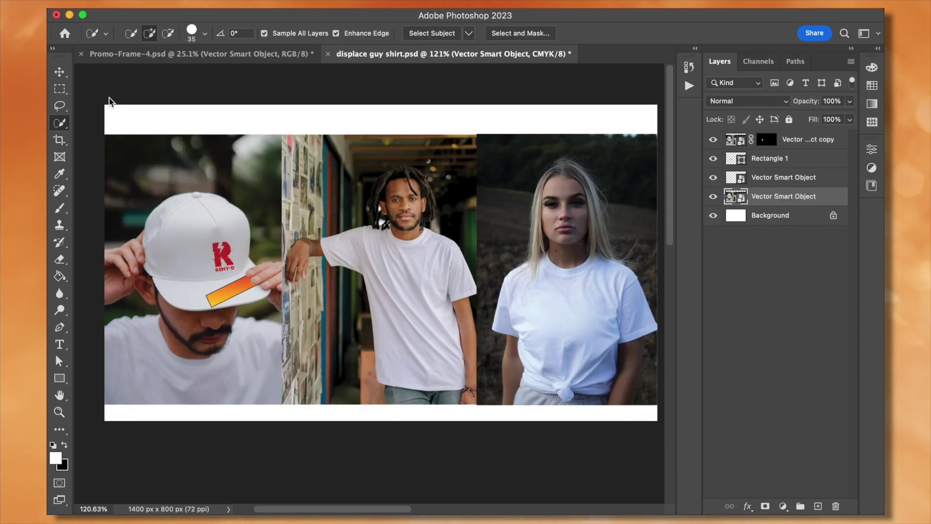
key("super+v")
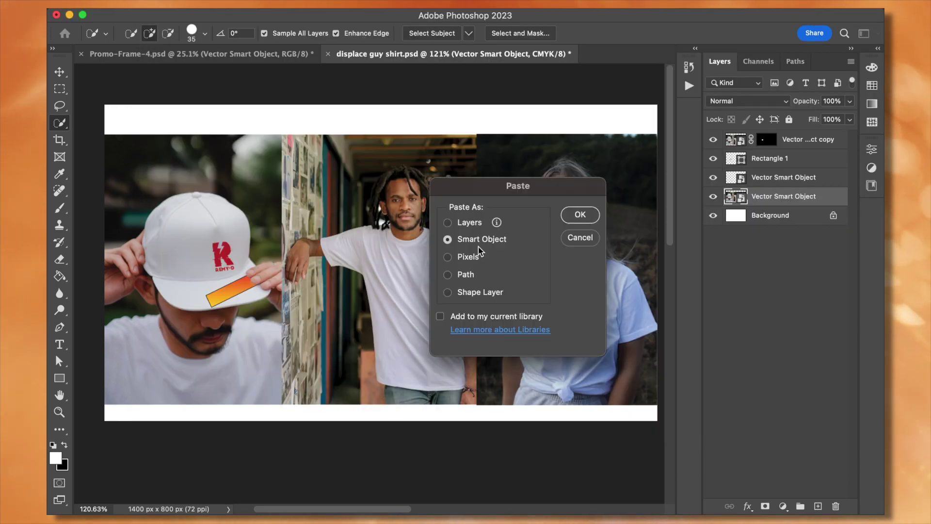
left_click(574, 214)
Scale the pasted logo to about 8.76% and place it on the middle of the man's T-shirt chest
left_click_drag(269, 104, 450, 362)
left_click_drag(486, 390, 421, 283)
key("super+plus")
key("super+plus")
mouse_move(426, 266)
left_mouse_down()
mouse_move(436, 258)
mouse_move(432, 267)
left_mouse_up()
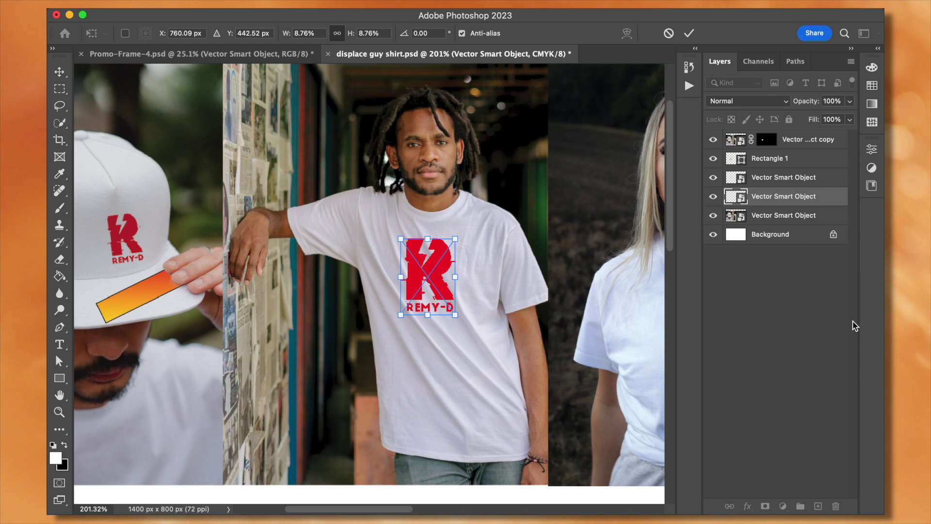
key("Return")
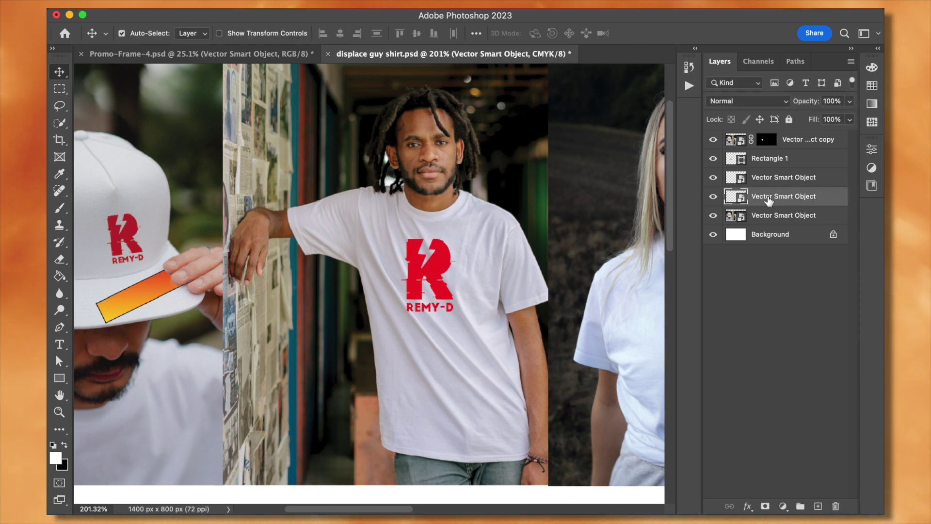
Apply the Displace filter to the chest logo at horizontal and vertical scale 10, using displace guy shirt.psd as the displacement map
left_click(346, 4)
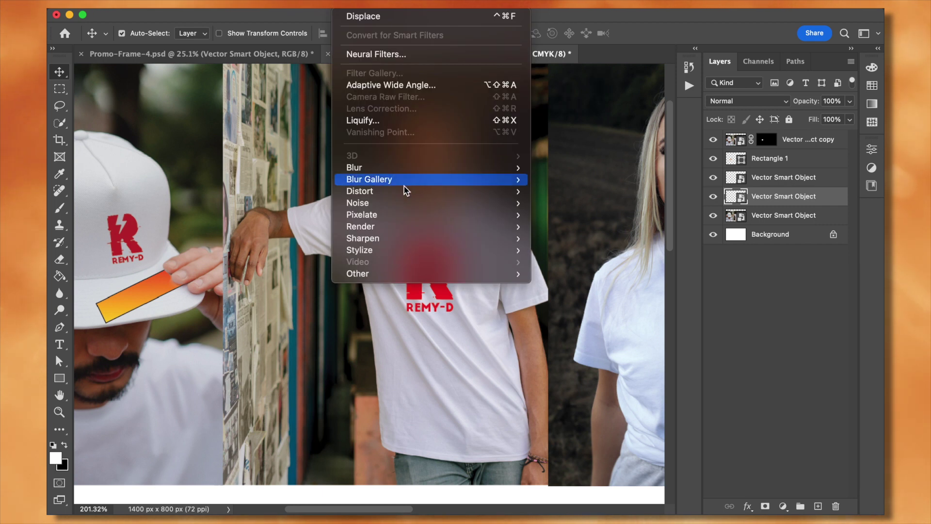
mouse_move(399, 192)
left_click(541, 191)
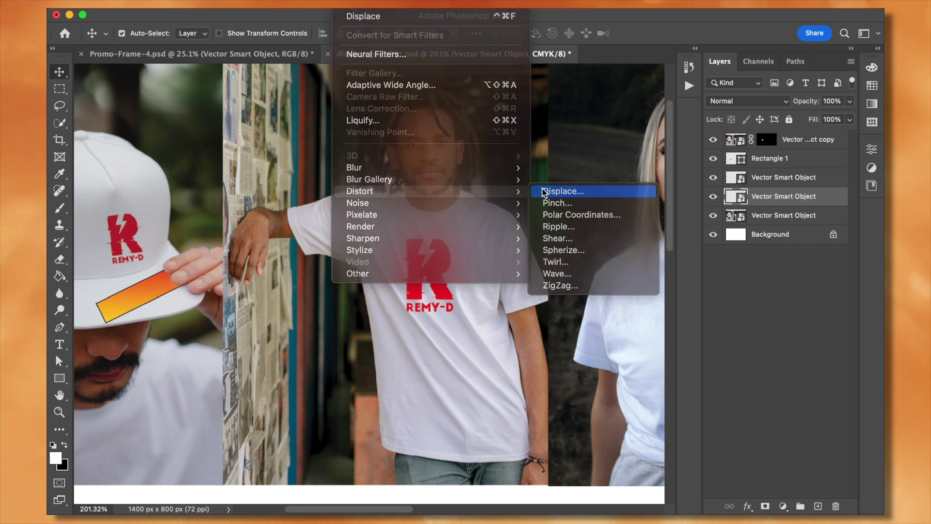
left_click(533, 158)
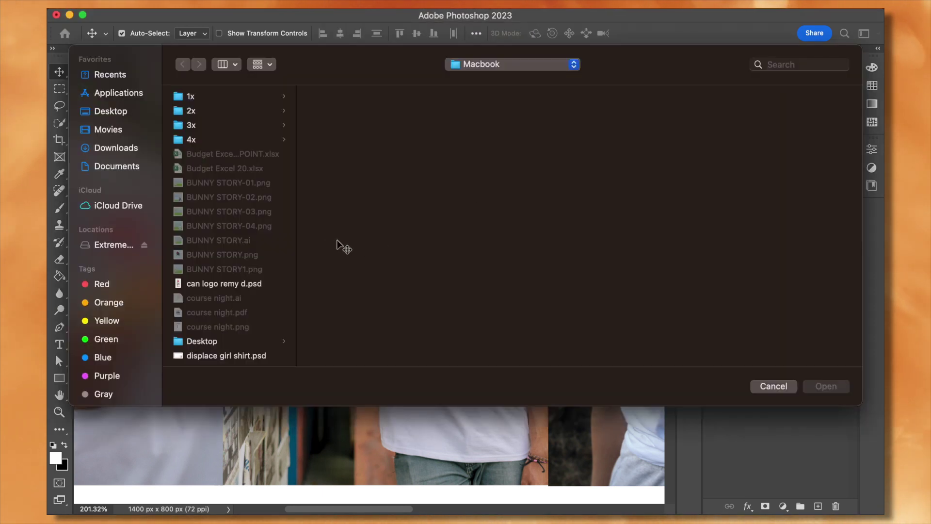
scroll(232, 232, "down", 3)
scroll(233, 237, "down", 1)
left_click(218, 262)
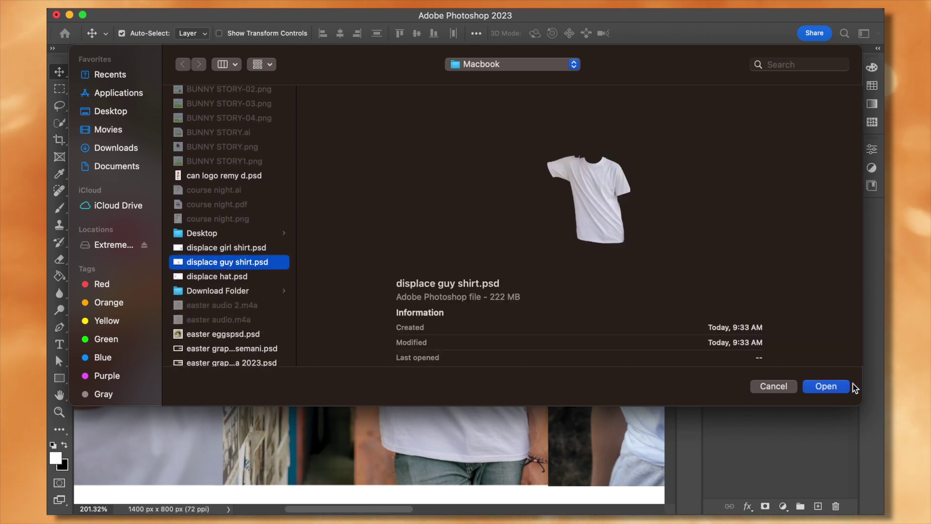
left_click(810, 387)
Set the chest logo layer's blend mode to Multiply and check how the logo sits on the shirt folds
left_click(747, 101)
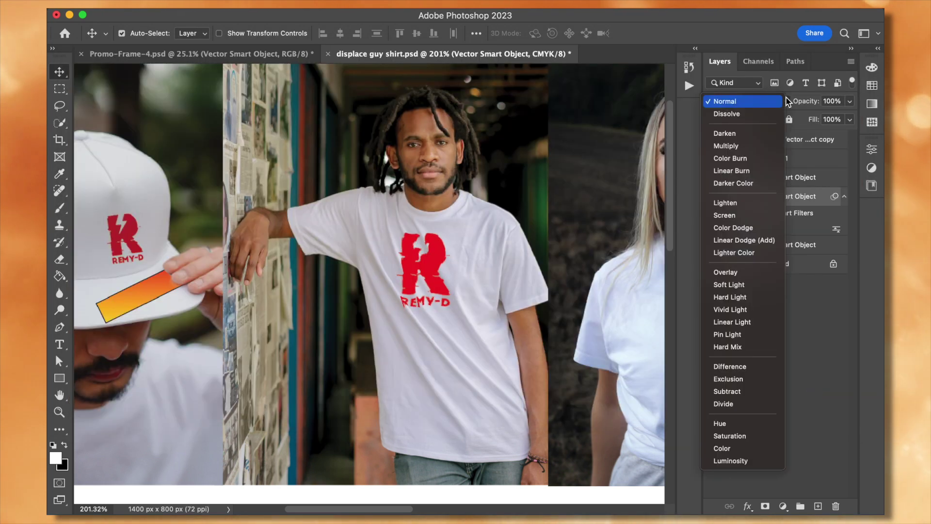
left_click(735, 146)
scroll(385, 226, "down", 3)
scroll(385, 226, "up", 3)
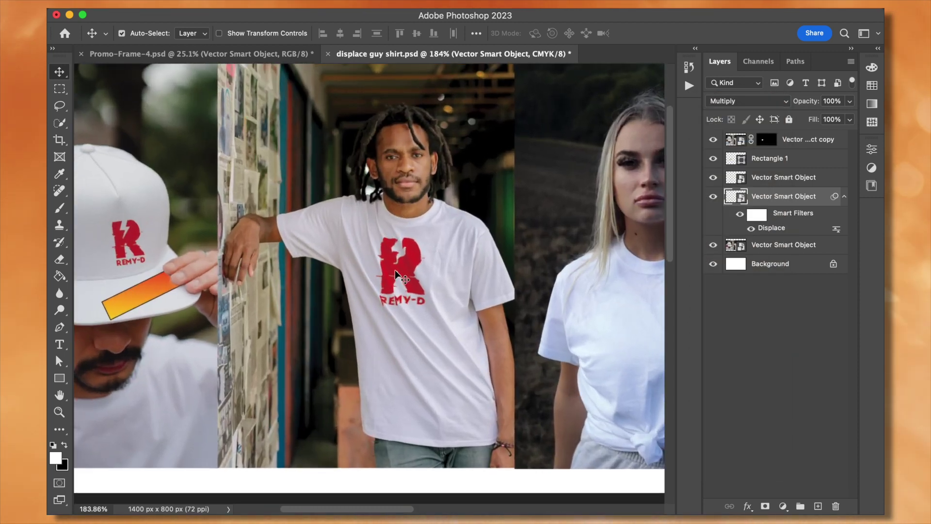
scroll(395, 269, "up", 3)
scroll(409, 270, "down", 4)
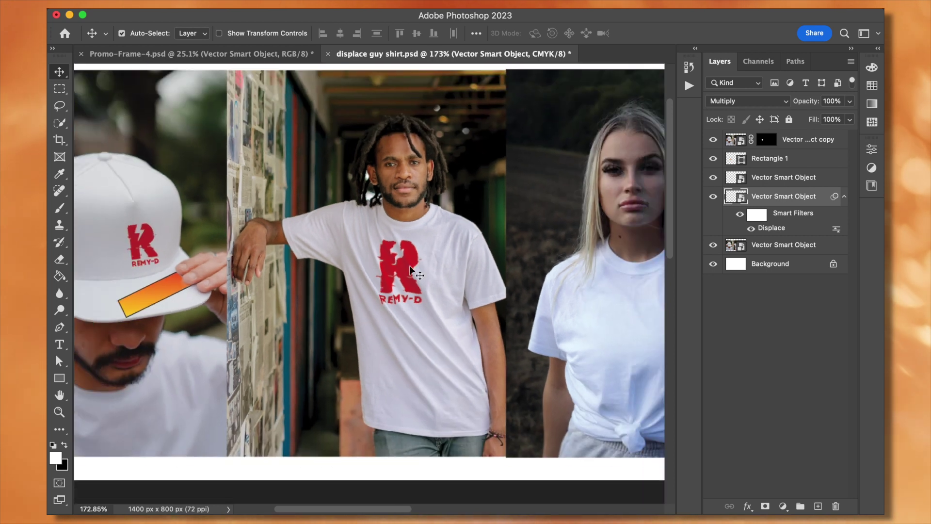
scroll(405, 285, "down", 2)
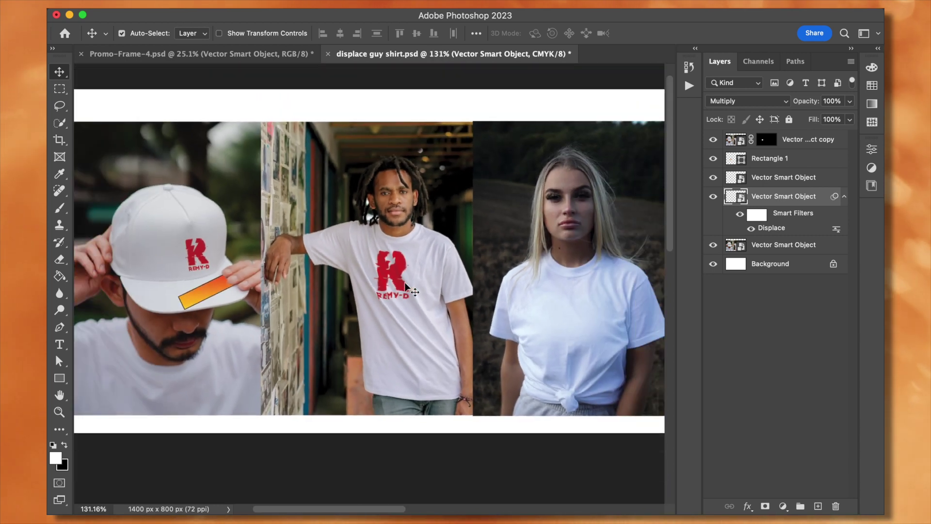
Edit the chest logo's Displace filter to horizontal and vertical scale 5, reusing displace guy shirt.psd as the displacement map
scroll(389, 266, "up", 3)
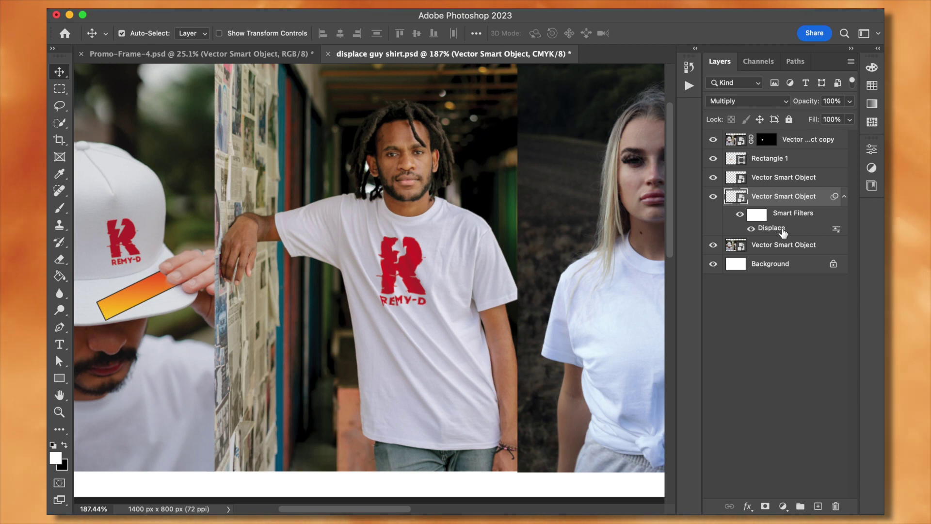
double_click(803, 228)
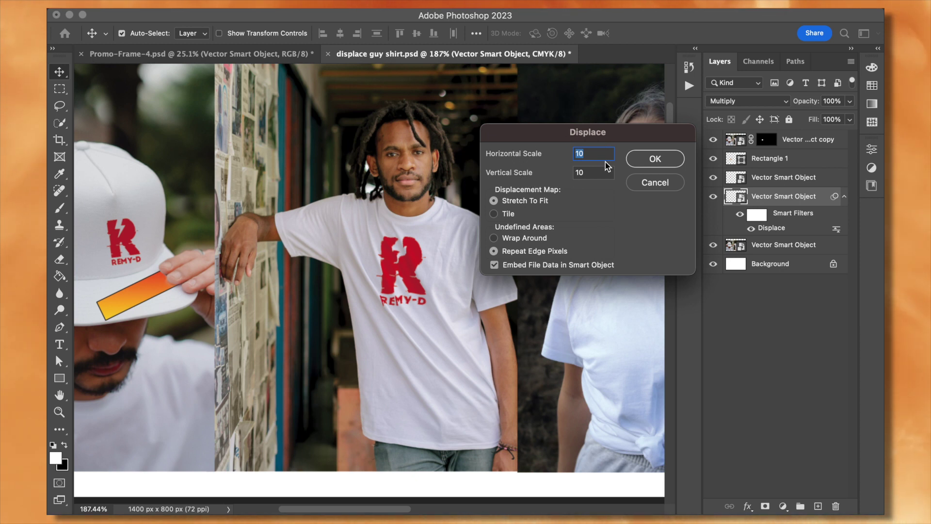
type("5")
key("Tab")
type("5")
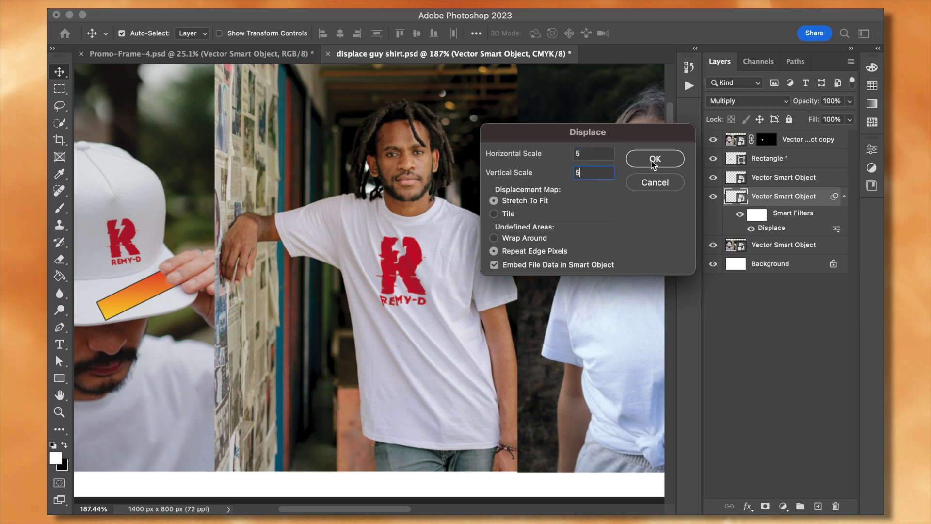
left_click(654, 159)
scroll(218, 243, "down", 5)
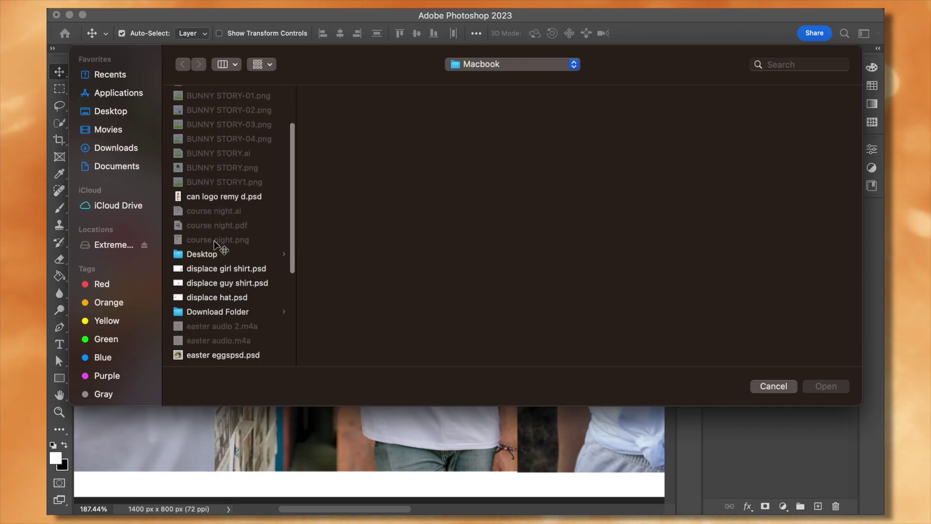
left_click(226, 263)
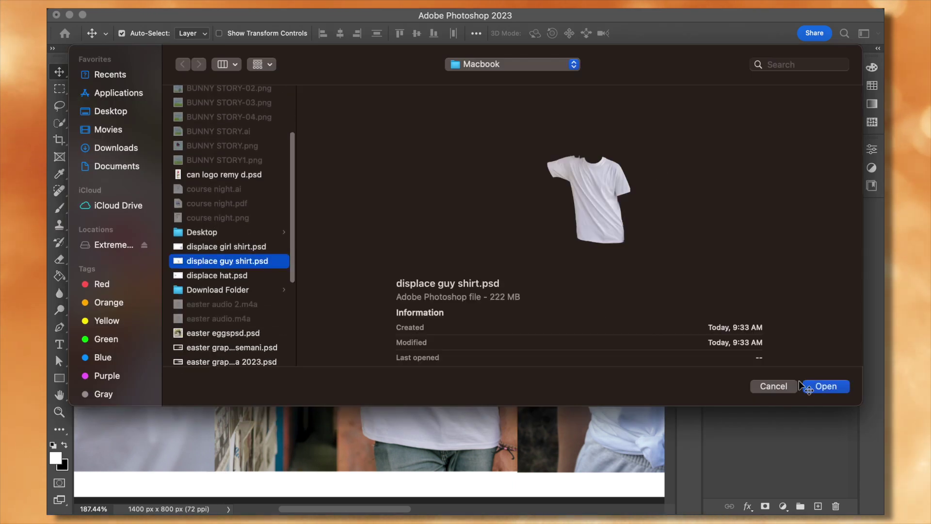
left_click(826, 386)
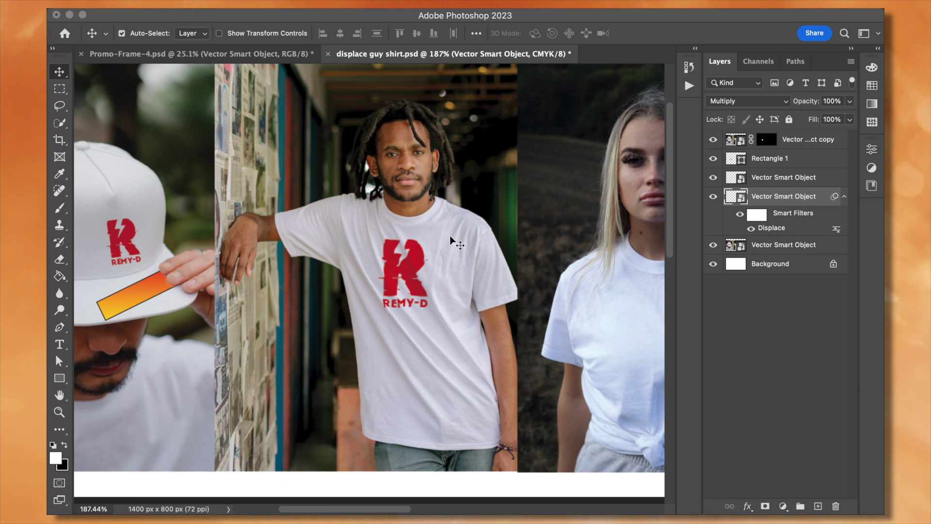
Examine how the chest logo follows the shirt folds close up and across the whole image, and leave no layer selected
left_click(528, 261)
key("super+0")
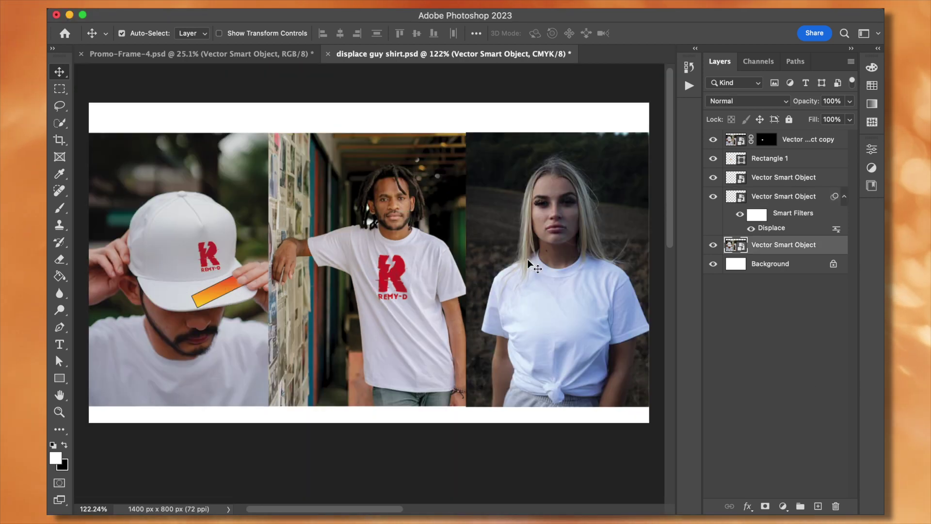
scroll(398, 258, "up", 5)
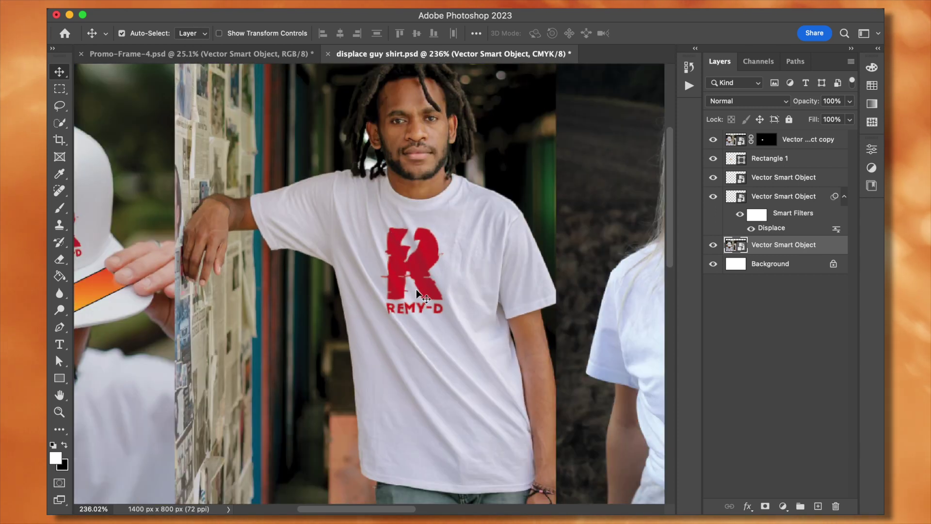
scroll(414, 293, "down", 3)
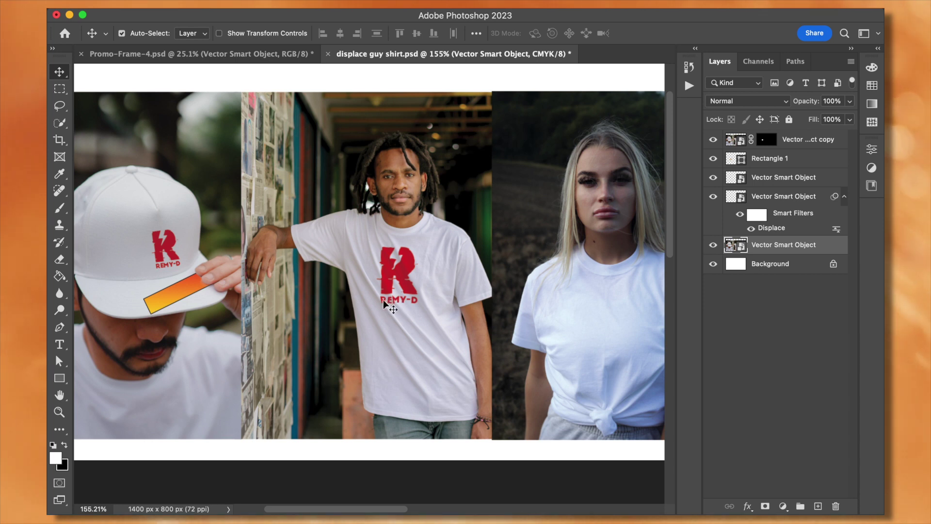
scroll(376, 295, "down", 2)
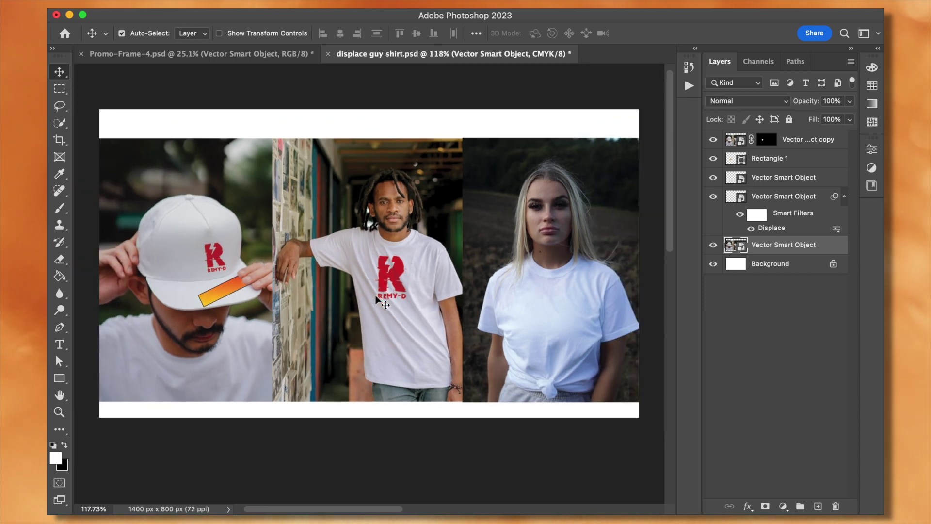
scroll(375, 296, "right", 3)
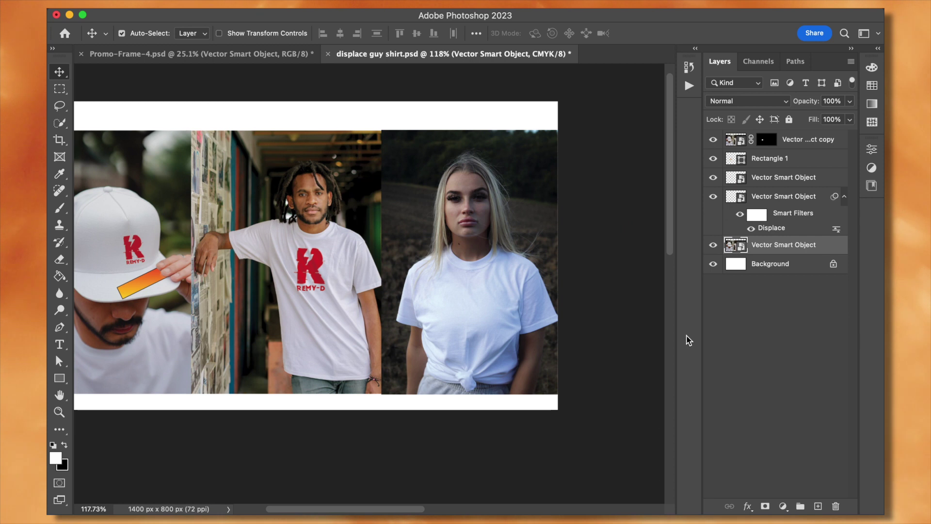
left_click(745, 334)
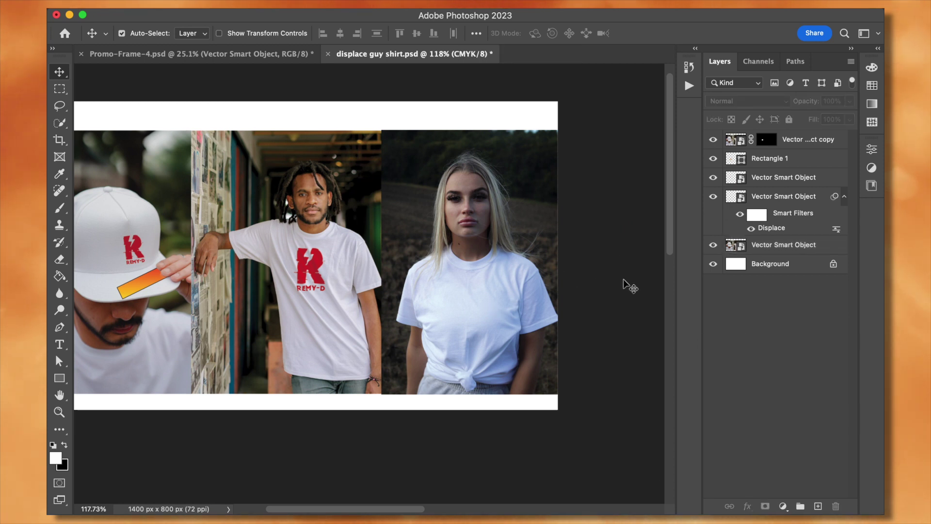